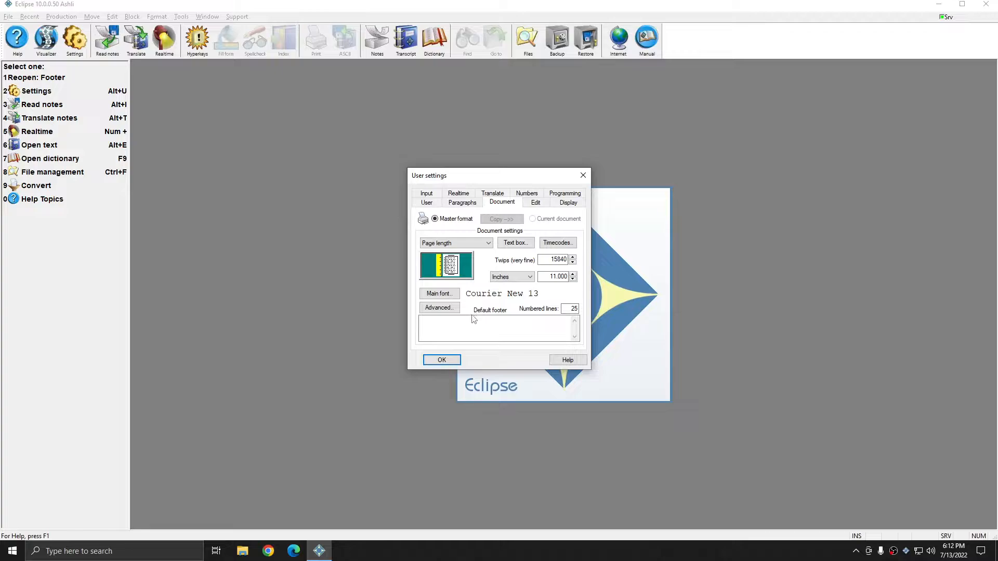
Step: Place the cursor in the master format's empty Default footer box
{"action": "left_click", "coordinate": [514, 326]}
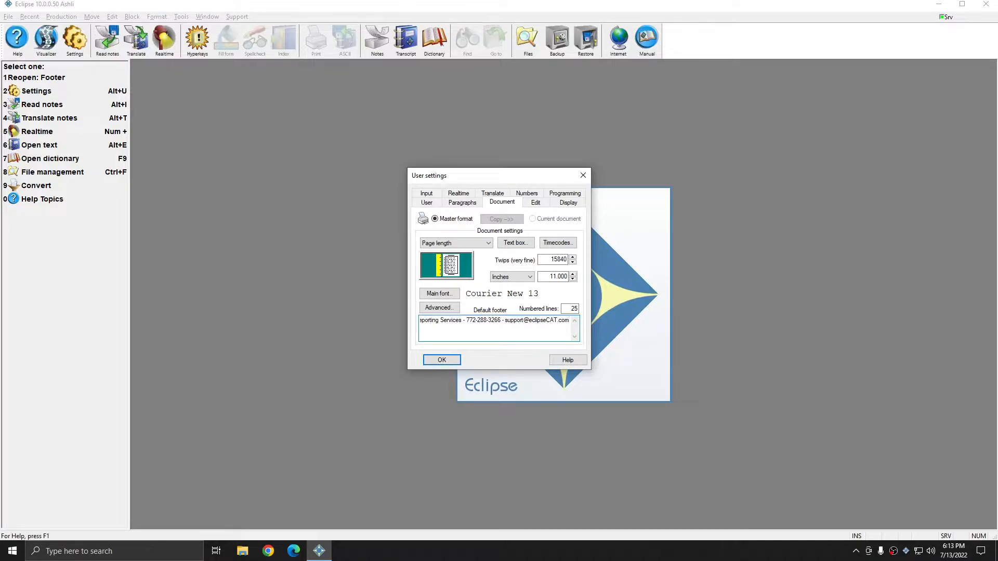
Step: Enter a one-line footer of 'ABC Reporting Services', the company phone and support e-mail, and accept settings
{"action": "key", "text": "Home"}
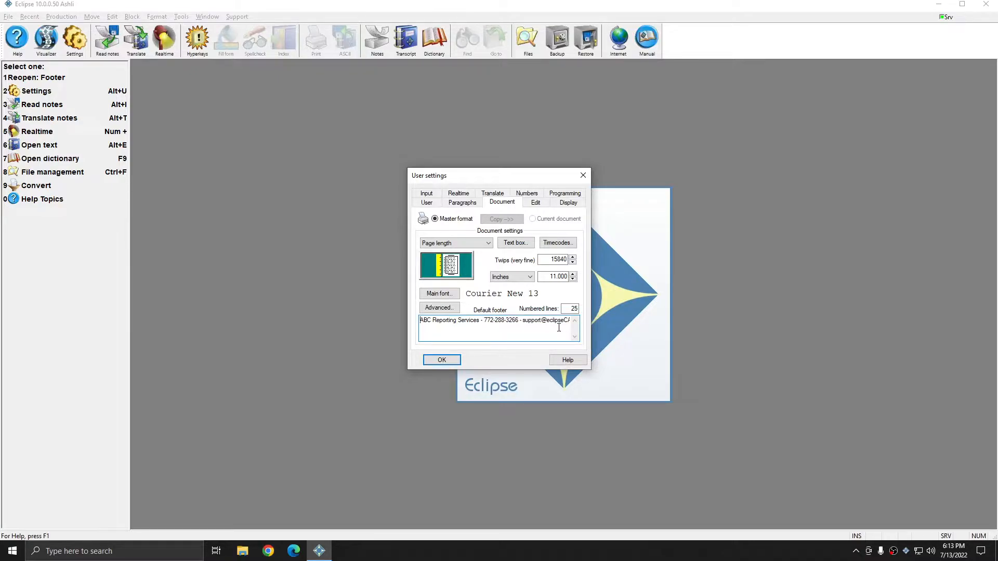
{"action": "left_click", "coordinate": [444, 360]}
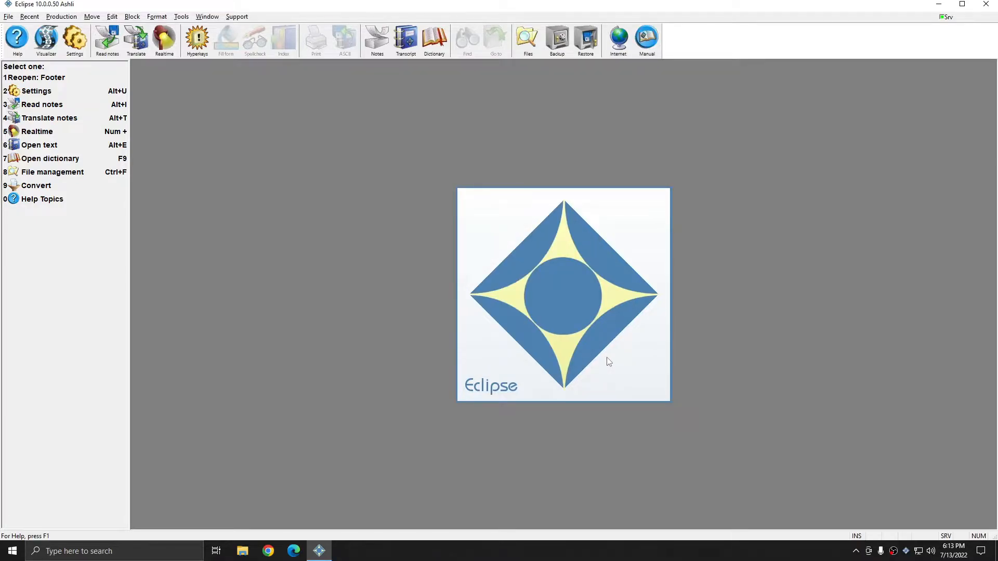
Step: Quick-translate the Footer notes into a transcript and dismiss the completion message
{"action": "key", "text": "alt+t"}
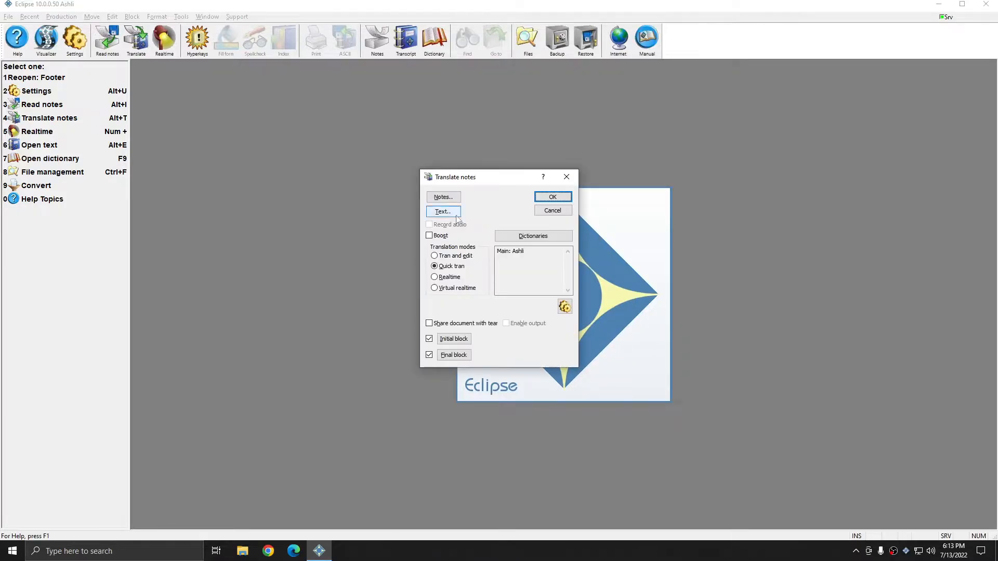
{"action": "key", "text": "Return"}
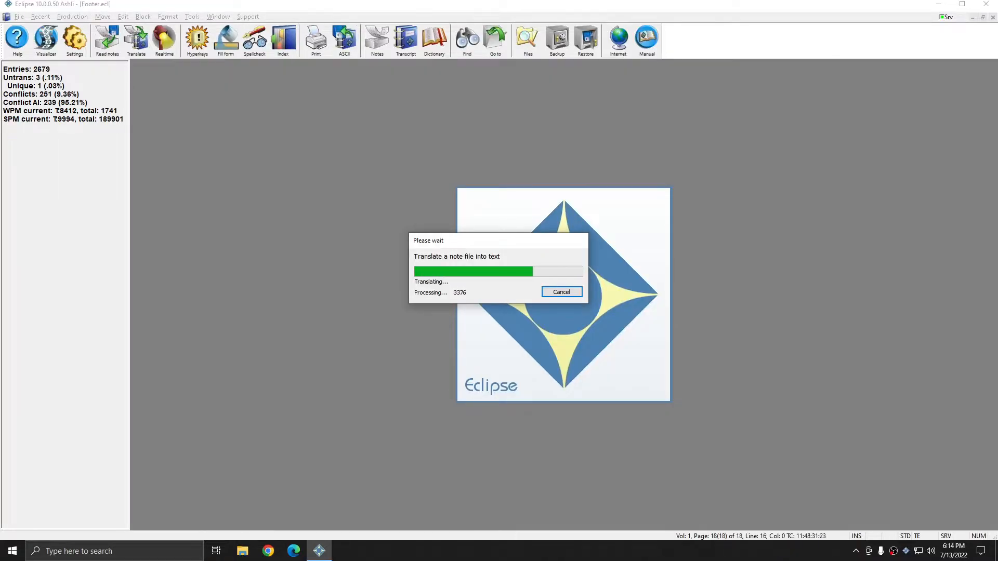
{"action": "key", "text": "Return"}
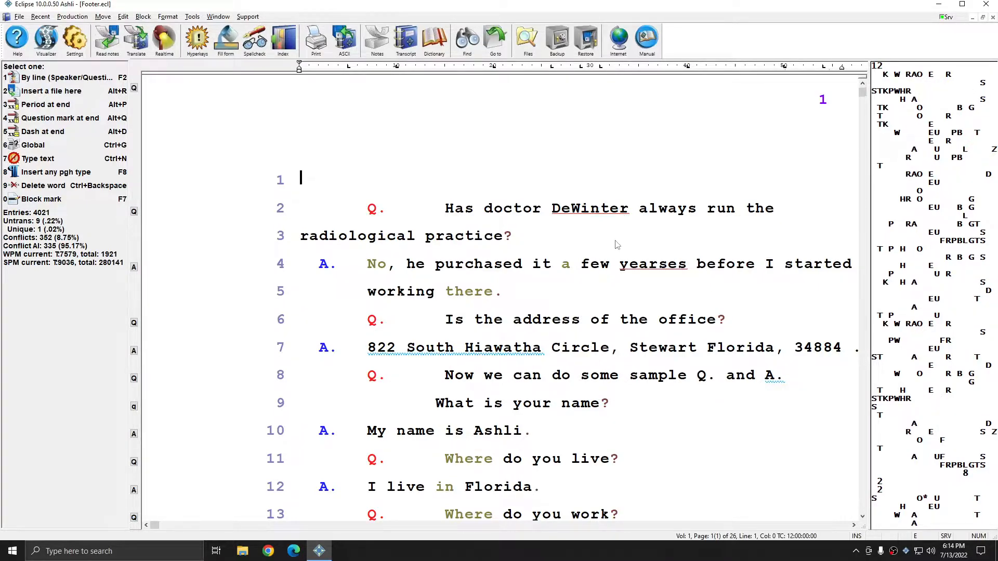
{"action": "scroll", "coordinate": [617, 244], "scroll_direction": "down", "scroll_amount": 5}
{"action": "scroll", "coordinate": [618, 245], "scroll_direction": "down", "scroll_amount": 2}
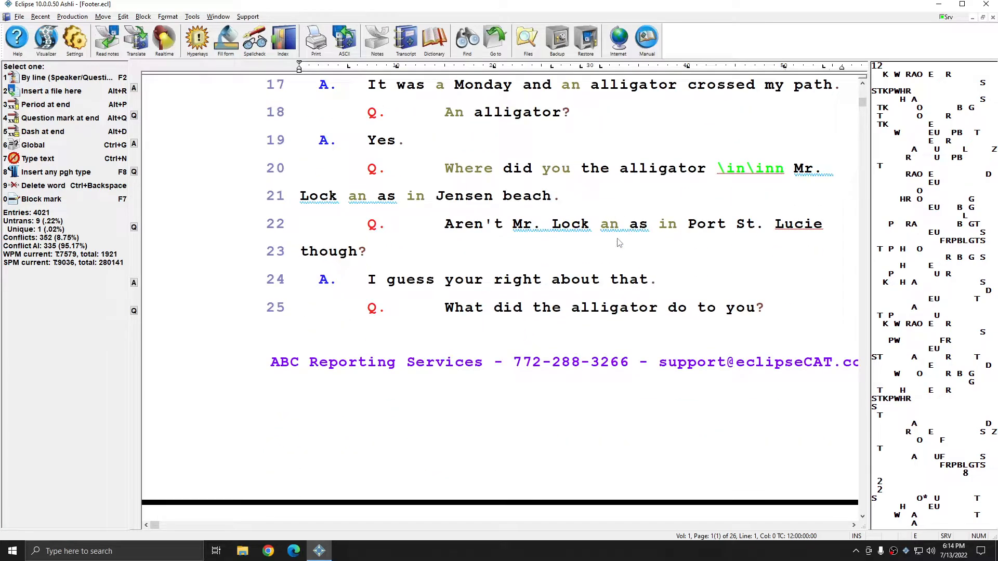
{"action": "scroll", "coordinate": [619, 243], "scroll_direction": "down", "scroll_amount": 10}
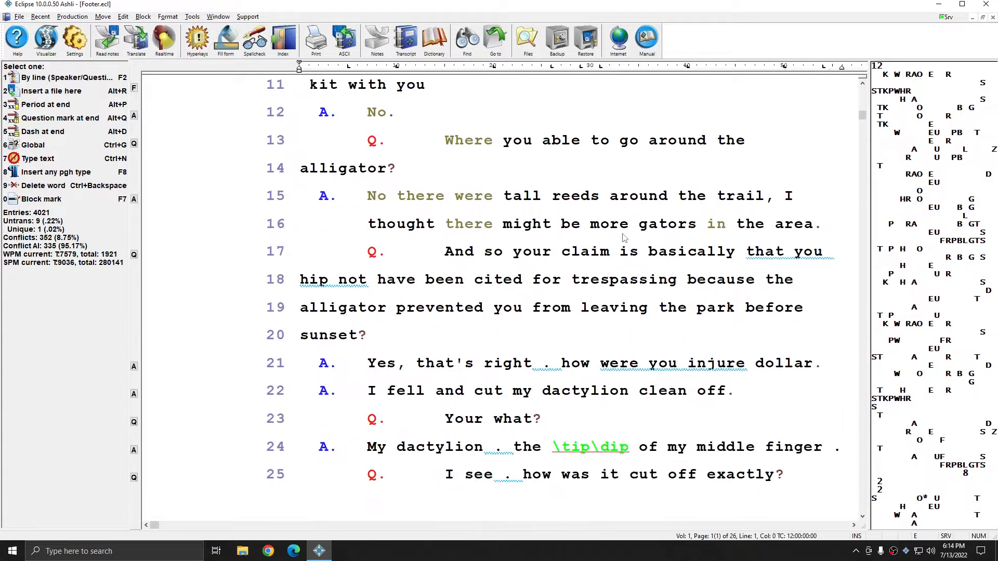
{"action": "scroll", "coordinate": [624, 238], "scroll_direction": "down", "scroll_amount": 3}
{"action": "key", "text": "ctrl+End"}
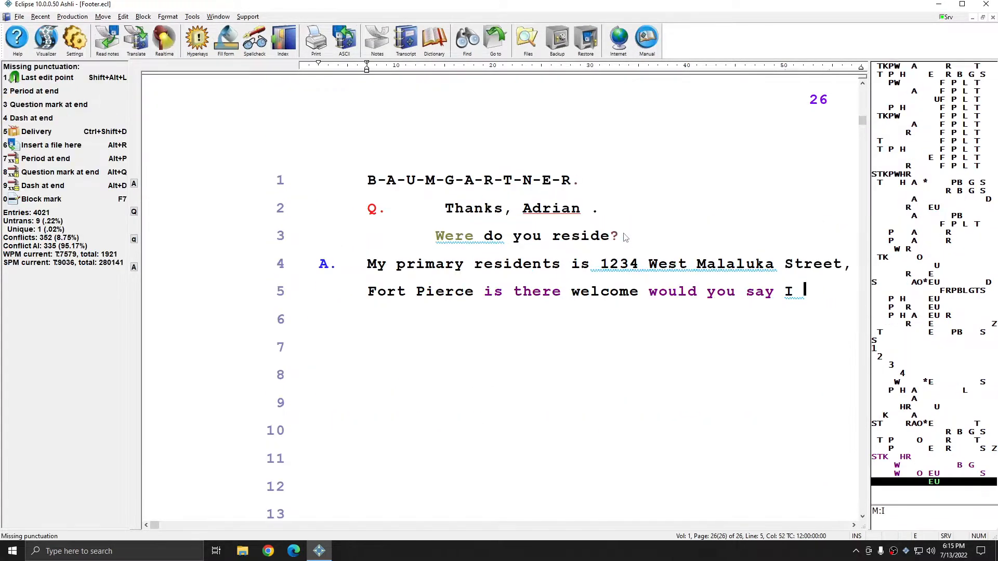
{"action": "scroll", "coordinate": [632, 237], "scroll_direction": "down", "scroll_amount": 2}
{"action": "scroll", "coordinate": [640, 235], "scroll_direction": "up", "scroll_amount": 8}
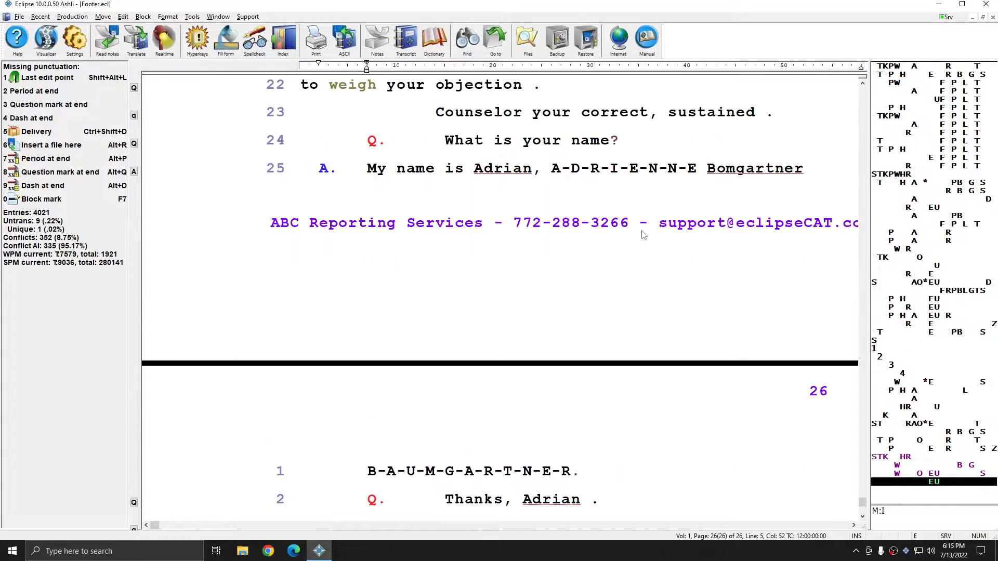
{"action": "scroll", "coordinate": [643, 235], "scroll_direction": "up", "scroll_amount": 2}
{"action": "scroll", "coordinate": [643, 235], "scroll_direction": "down", "scroll_amount": 6}
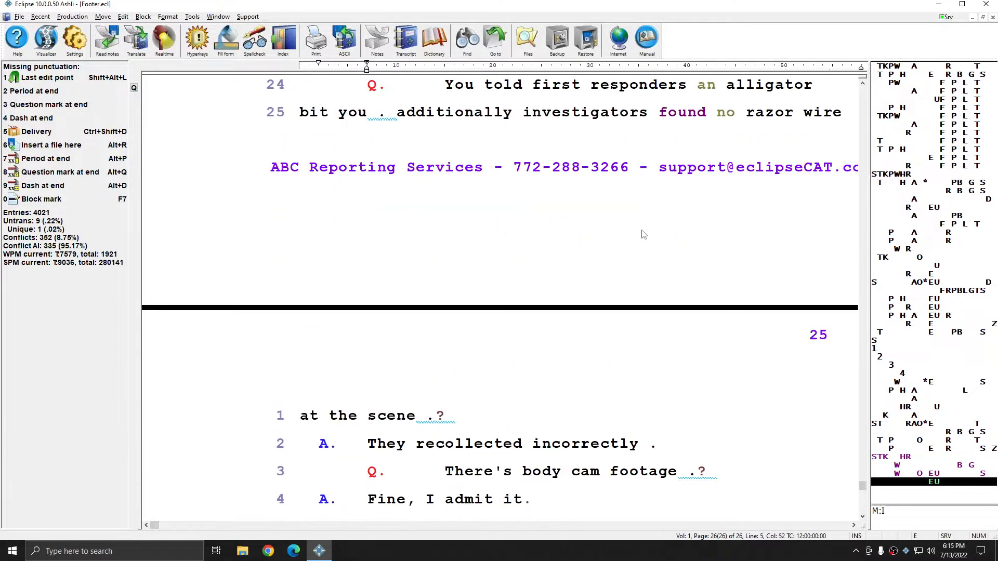
{"action": "scroll", "coordinate": [643, 235], "scroll_direction": "up", "scroll_amount": 1}
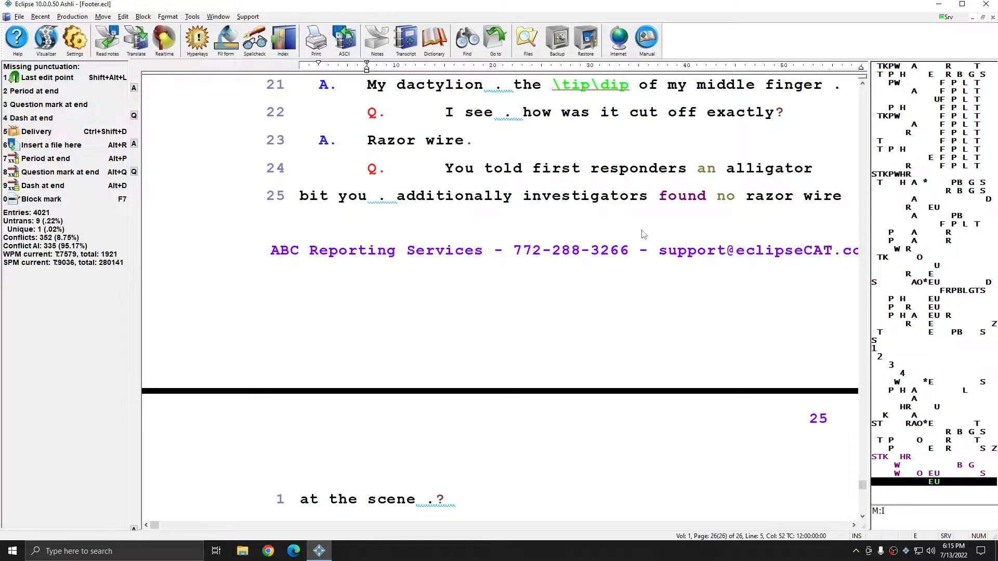
{"action": "key", "text": "ctrl+Home"}
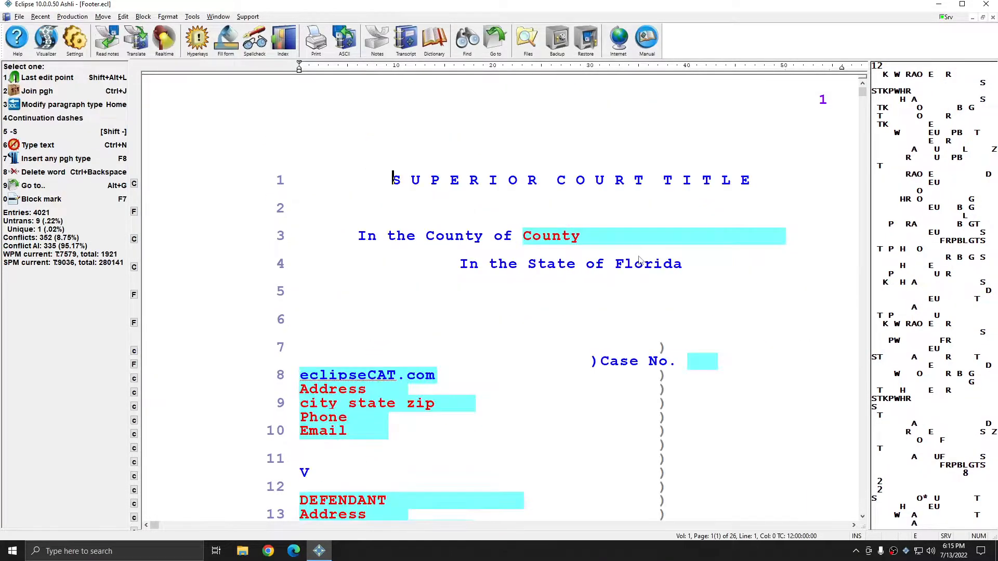
{"action": "scroll", "coordinate": [641, 260], "scroll_direction": "down", "scroll_amount": 6}
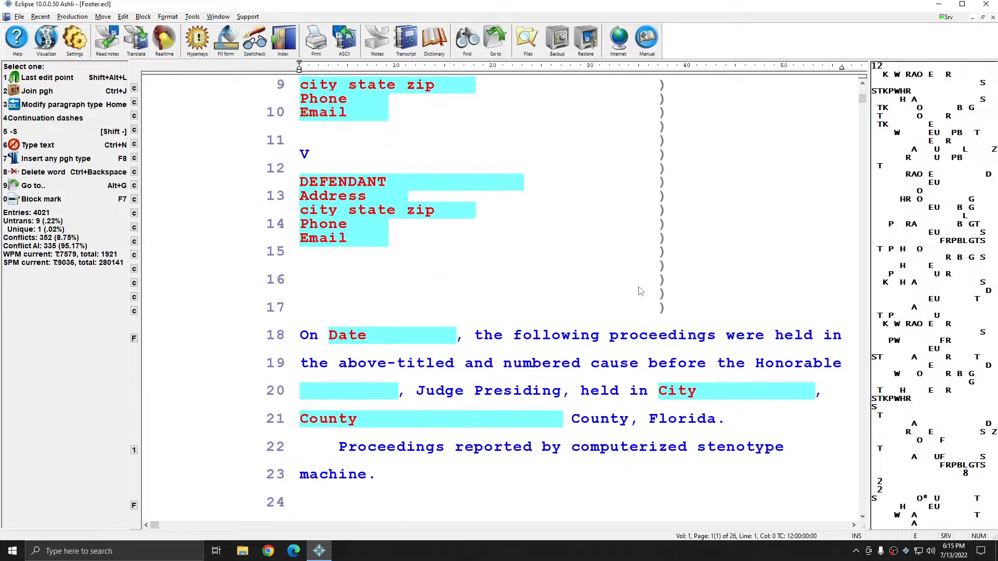
{"action": "scroll", "coordinate": [641, 291], "scroll_direction": "down", "scroll_amount": 6}
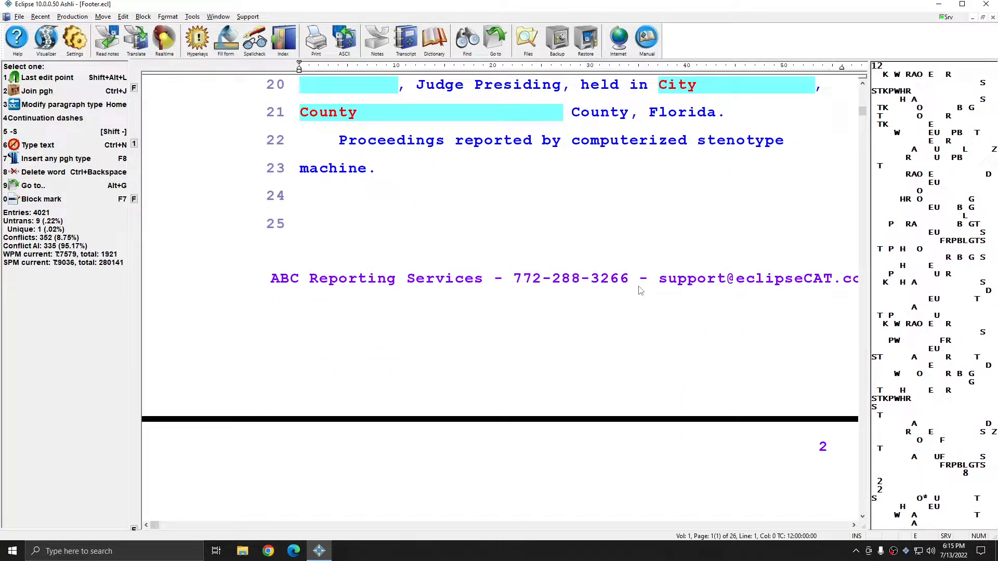
{"action": "scroll", "coordinate": [641, 292], "scroll_direction": "up", "scroll_amount": 12}
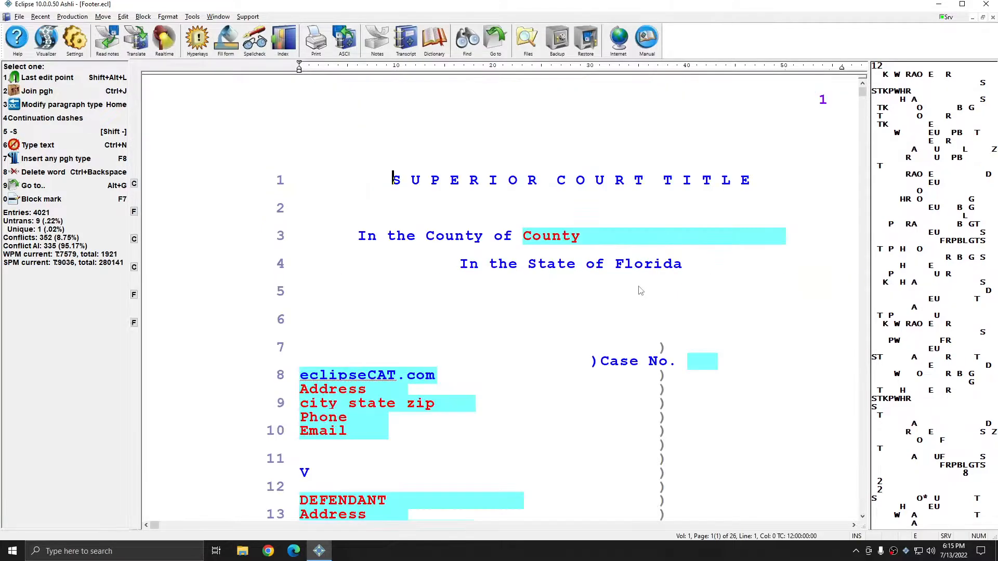
Step: Insert an 'Omit elements: Footer' print command at the top of the title page
{"action": "key", "text": "ctrl+p"}
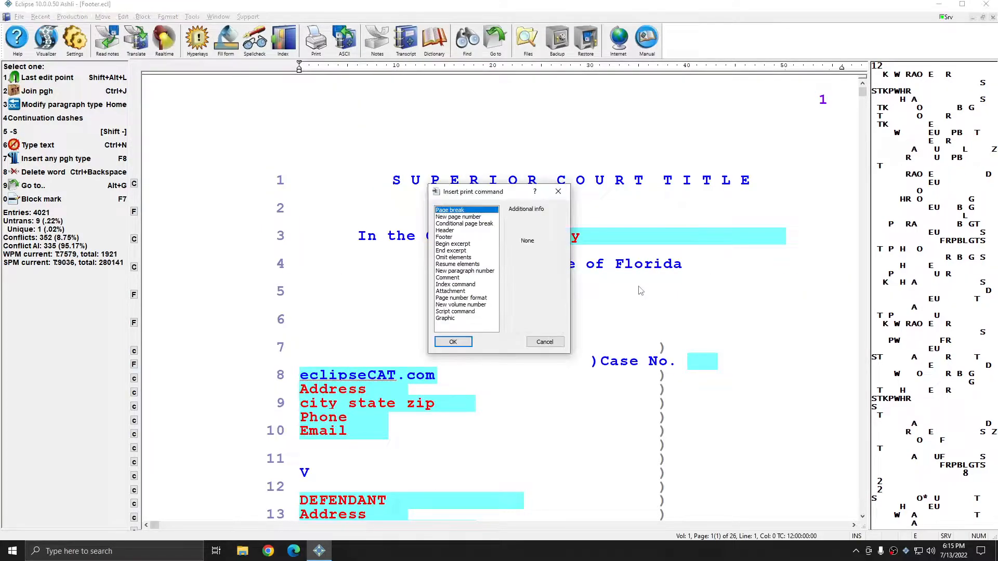
{"action": "key", "text": "o"}
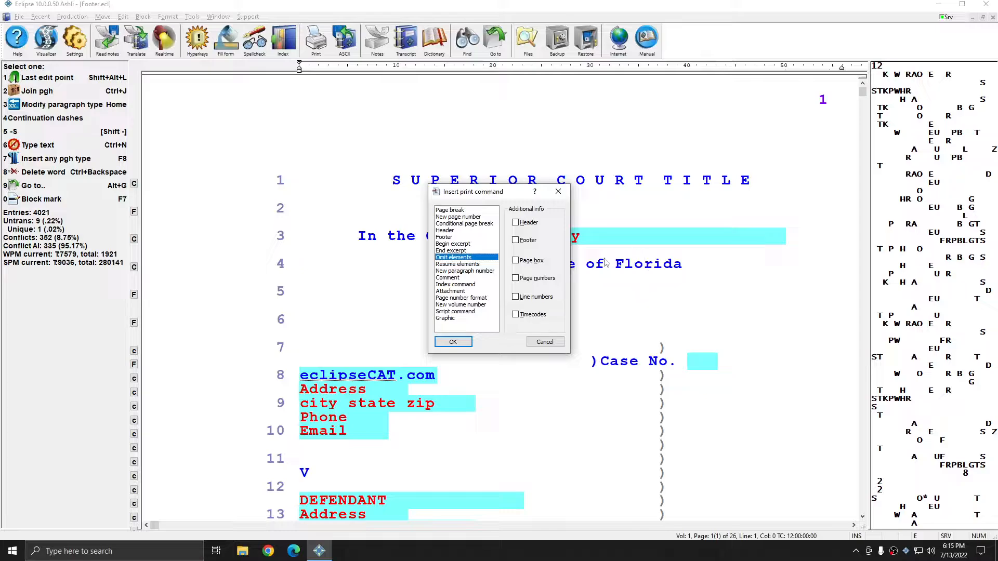
{"action": "left_click", "coordinate": [529, 240]}
{"action": "left_click", "coordinate": [460, 342]}
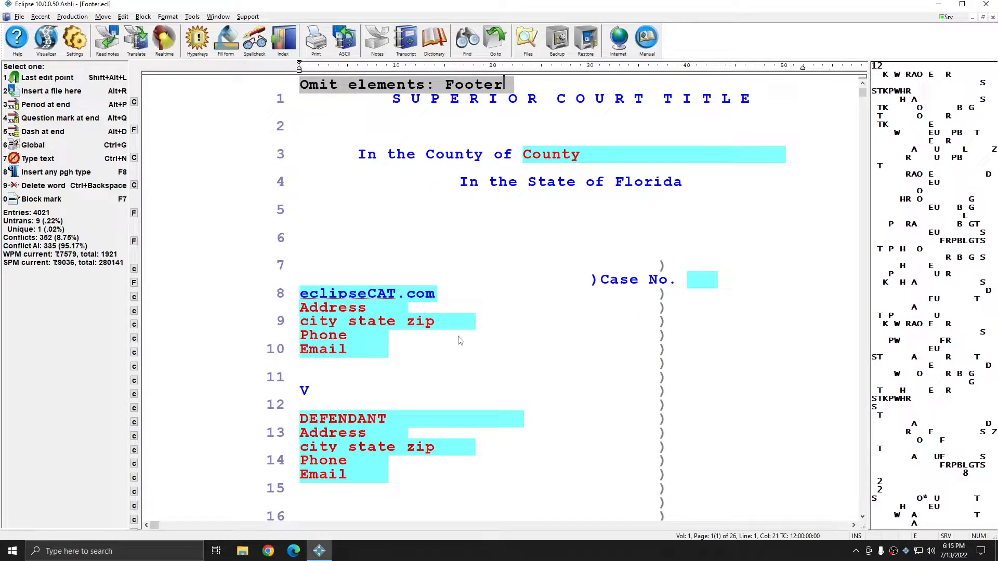
{"action": "scroll", "coordinate": [454, 320], "scroll_direction": "down", "scroll_amount": 2}
{"action": "scroll", "coordinate": [453, 319], "scroll_direction": "down", "scroll_amount": 5}
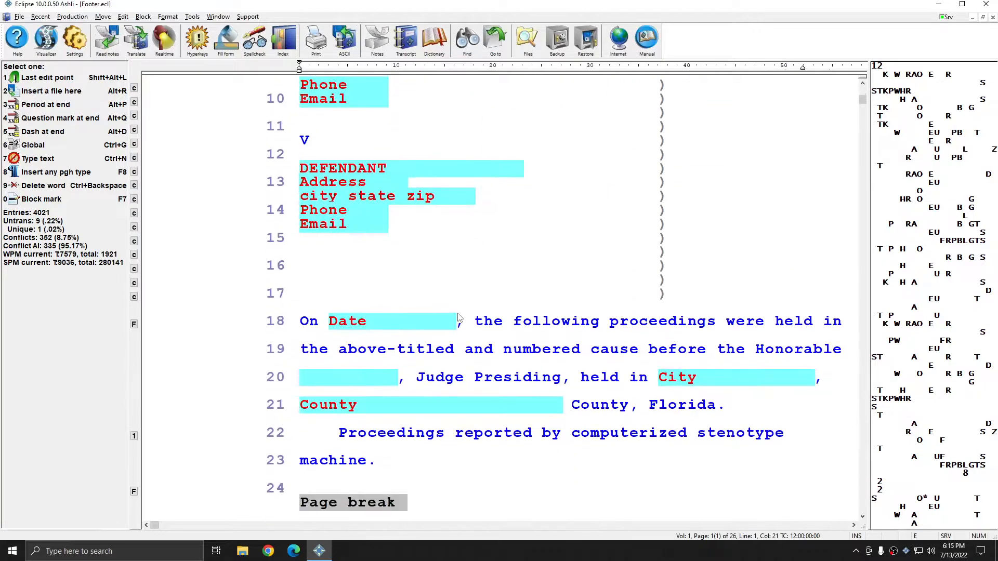
{"action": "scroll", "coordinate": [462, 317], "scroll_direction": "down", "scroll_amount": 10}
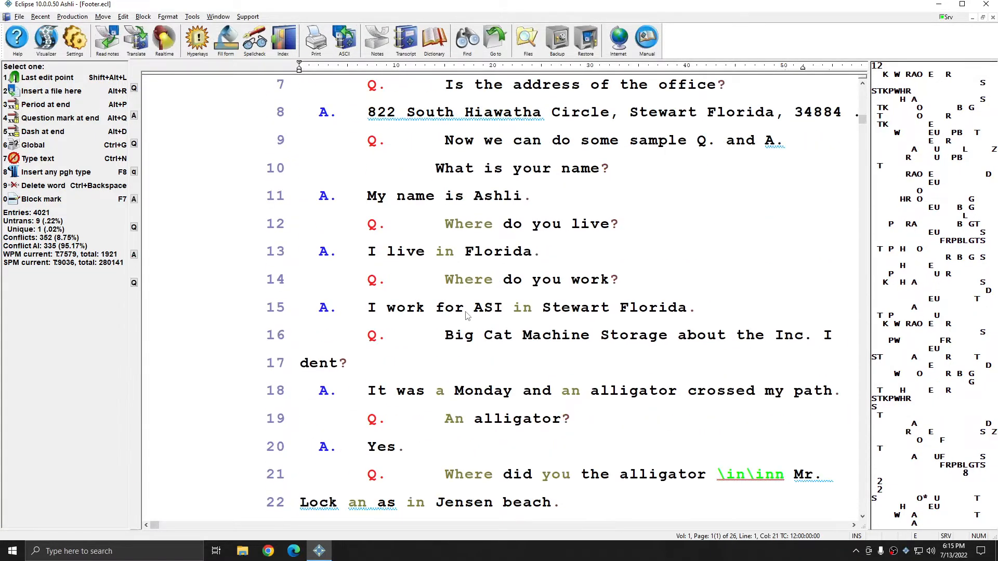
{"action": "scroll", "coordinate": [467, 316], "scroll_direction": "up", "scroll_amount": 6}
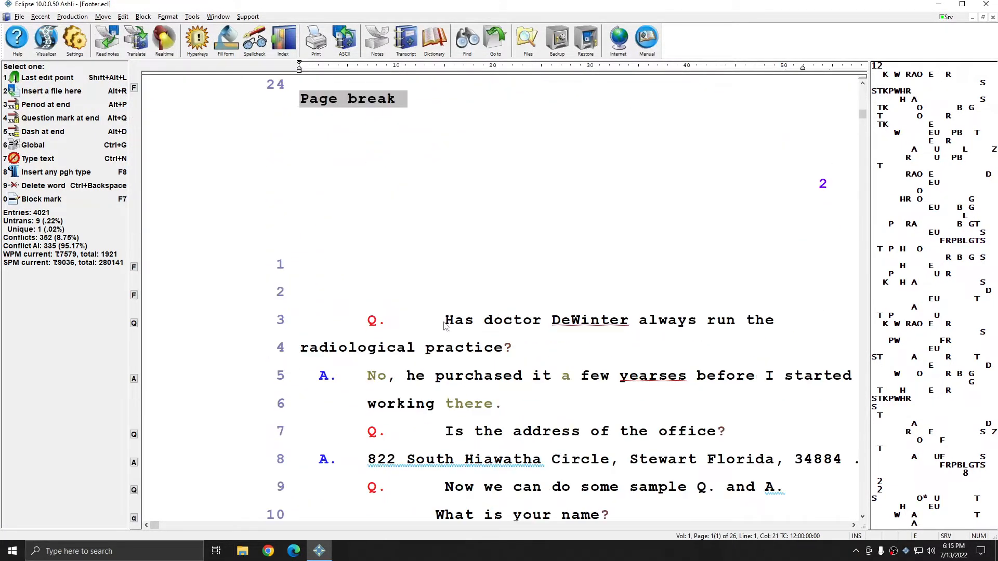
Step: Insert 'Resume elements: Footer' at page 2's first question and check the footer across pages
{"action": "left_click", "coordinate": [445, 321]}
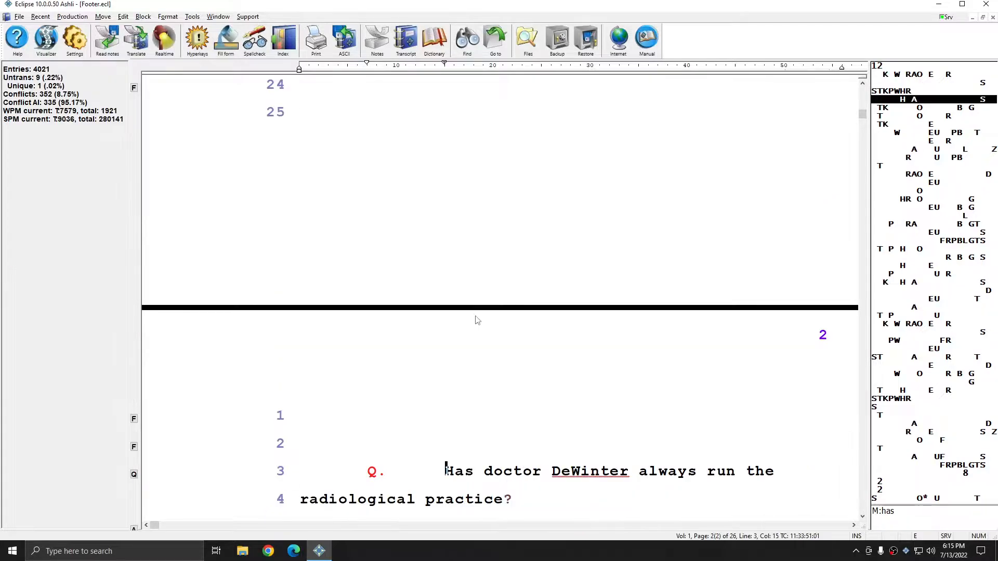
{"action": "key", "text": "ctrl+p"}
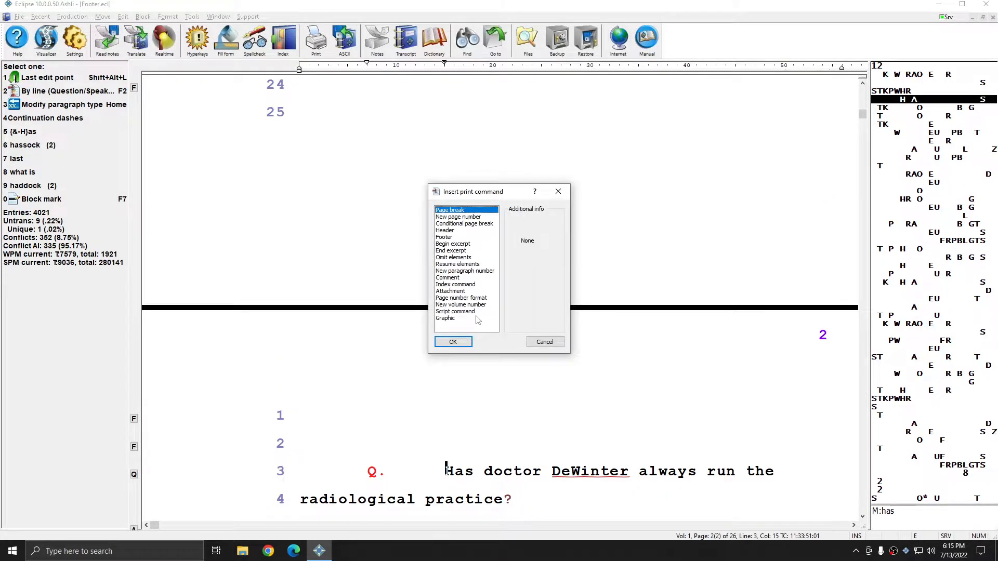
{"action": "key", "text": "r"}
{"action": "left_click", "coordinate": [534, 241]}
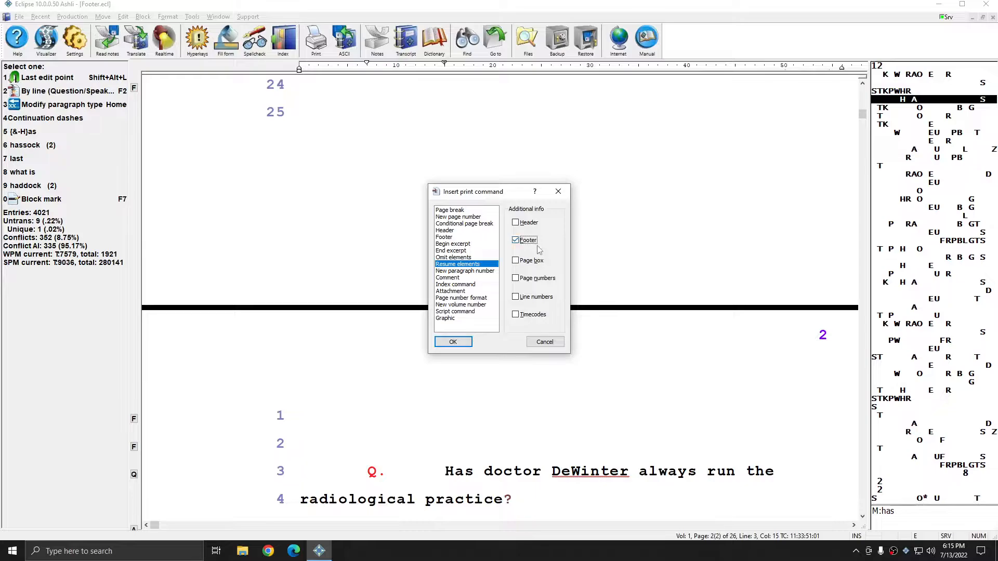
{"action": "left_click", "coordinate": [453, 342]}
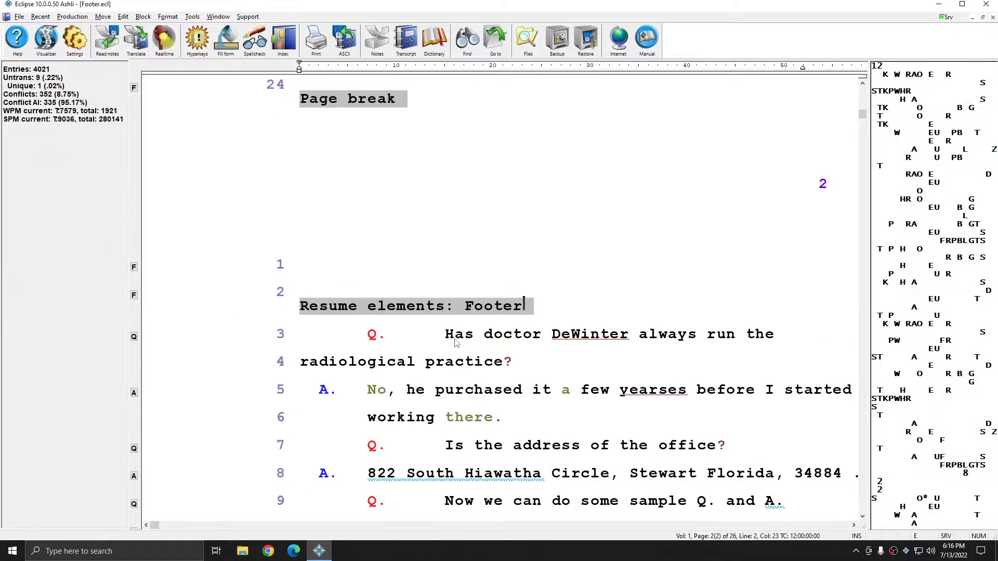
{"action": "left_click", "coordinate": [475, 496]}
{"action": "scroll", "coordinate": [554, 384], "scroll_direction": "down", "scroll_amount": 10}
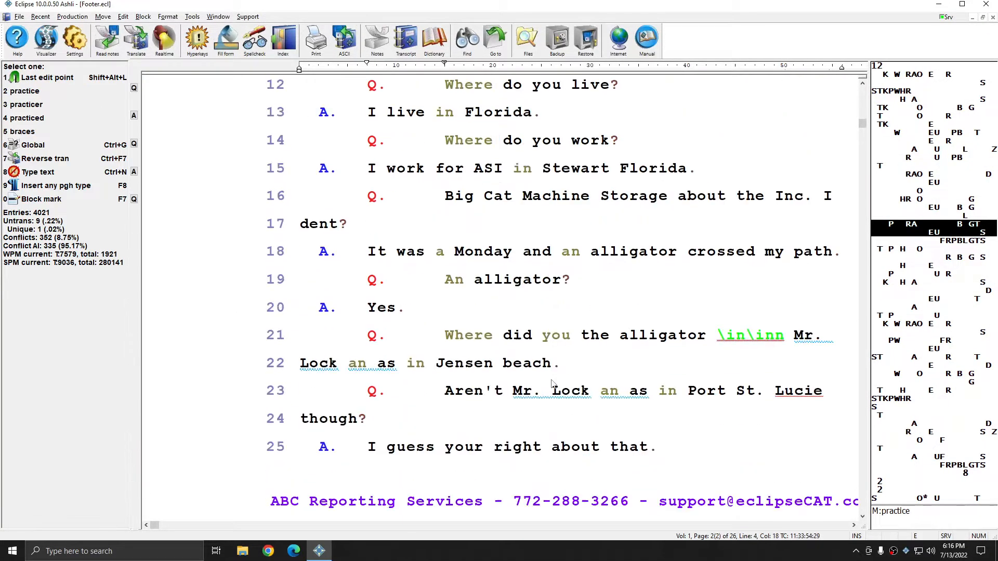
{"action": "scroll", "coordinate": [556, 383], "scroll_direction": "down", "scroll_amount": 8}
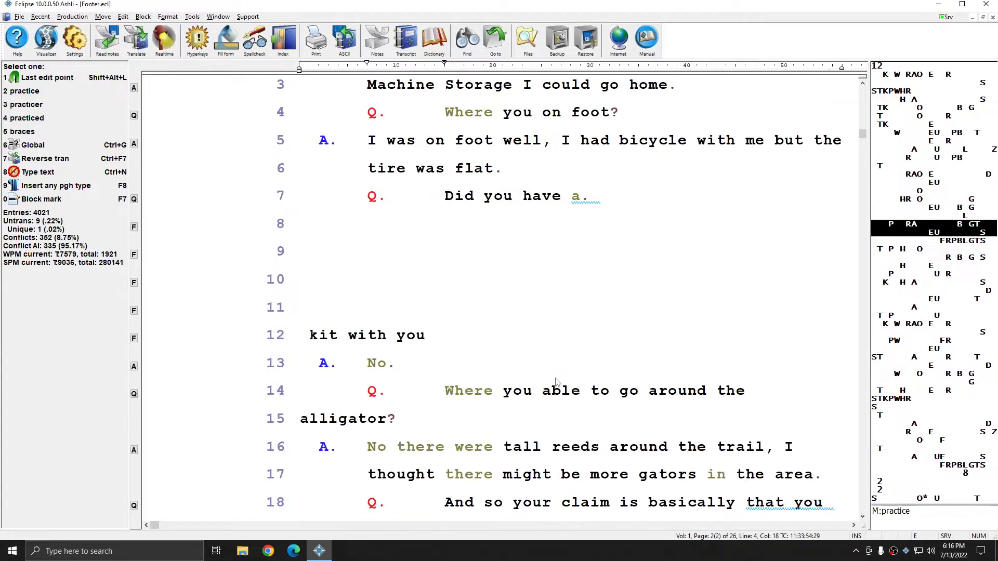
{"action": "scroll", "coordinate": [556, 383], "scroll_direction": "up", "scroll_amount": 8}
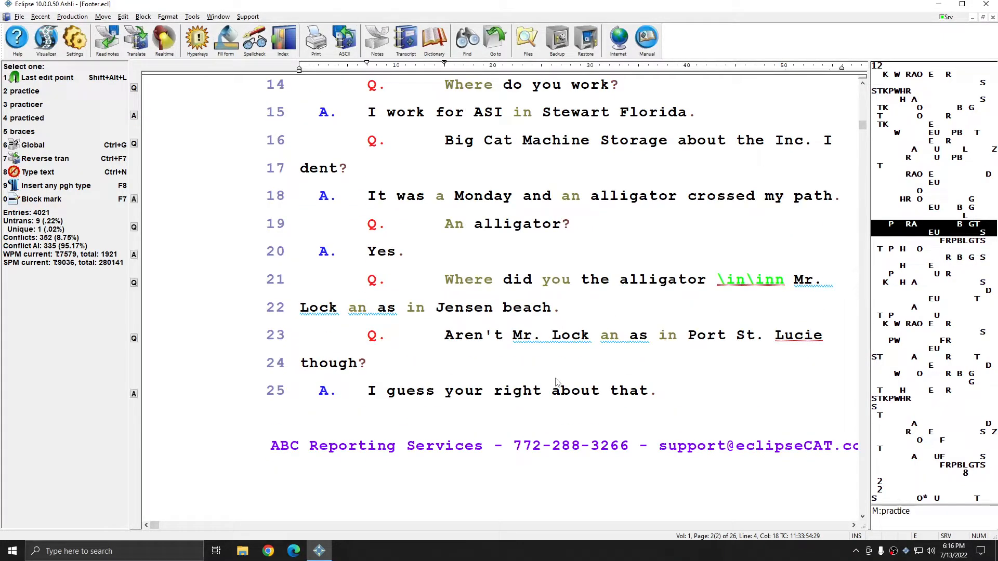
{"action": "scroll", "coordinate": [555, 383], "scroll_direction": "up", "scroll_amount": 2}
{"action": "scroll", "coordinate": [556, 383], "scroll_direction": "up", "scroll_amount": 8}
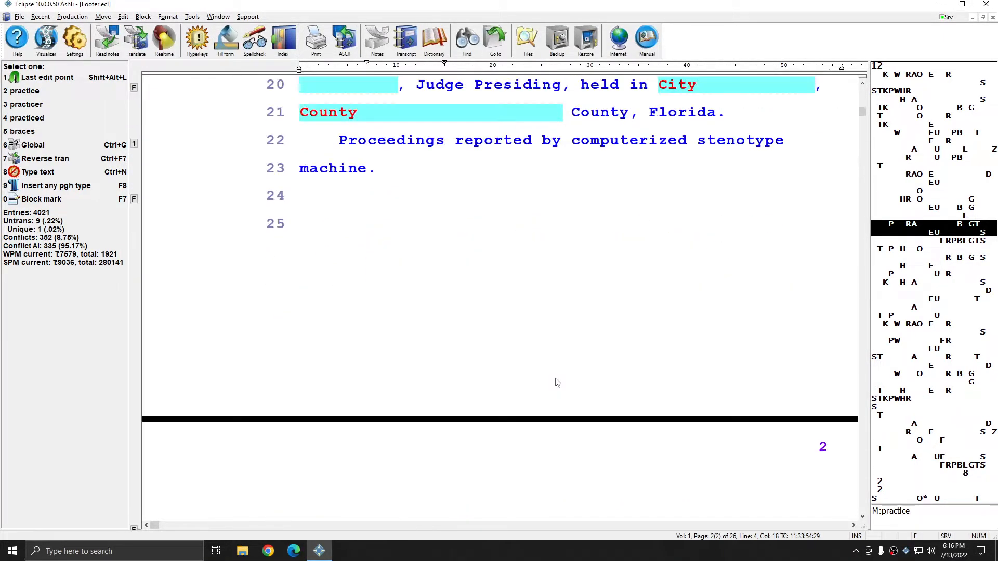
{"action": "scroll", "coordinate": [557, 383], "scroll_direction": "down", "scroll_amount": 5}
{"action": "scroll", "coordinate": [552, 385], "scroll_direction": "down", "scroll_amount": 5}
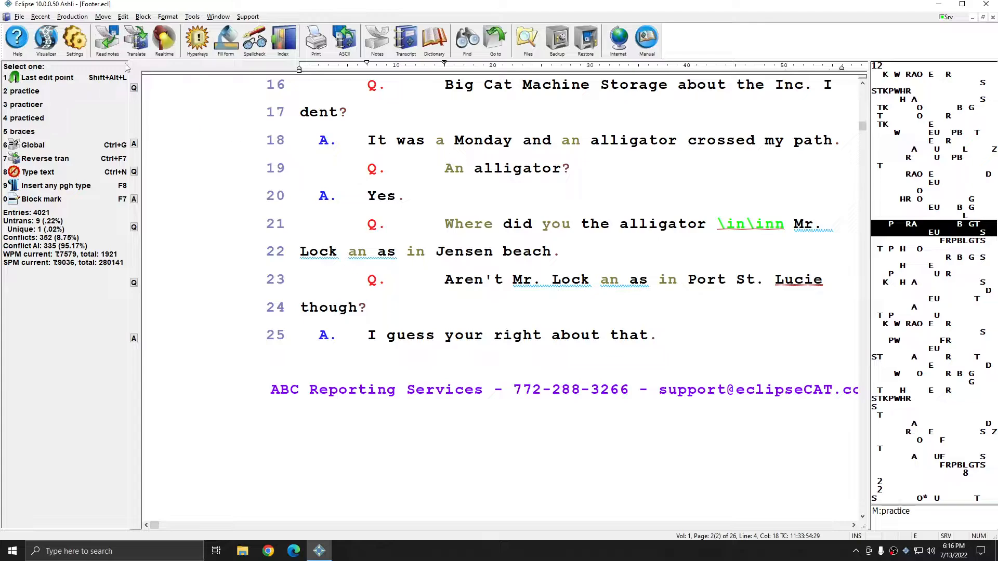
Step: Replace the dashes in the default footer with line breaks, giving three footer lines
{"action": "left_click", "coordinate": [74, 39]}
{"action": "left_click", "coordinate": [502, 203]}
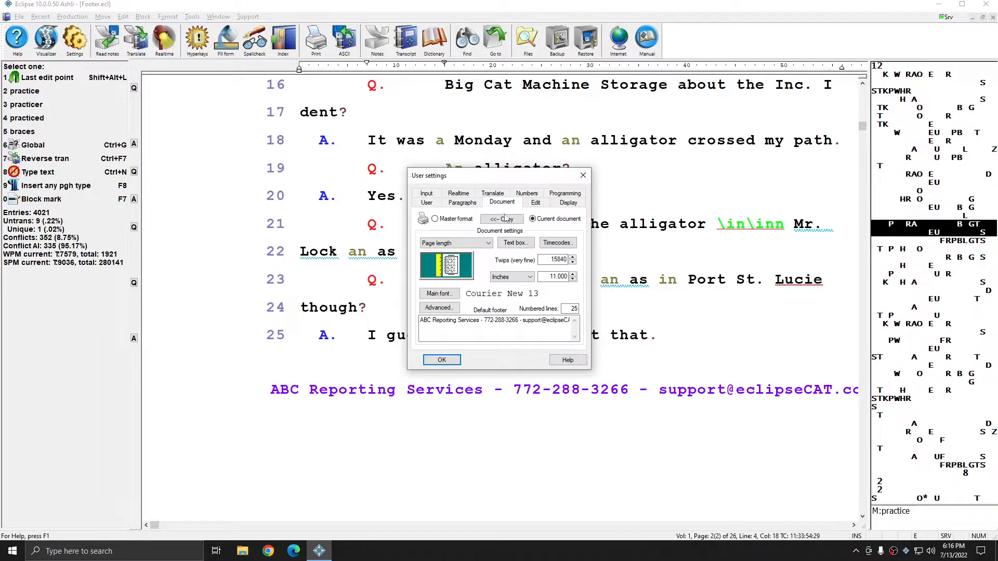
{"action": "left_click", "coordinate": [485, 322]}
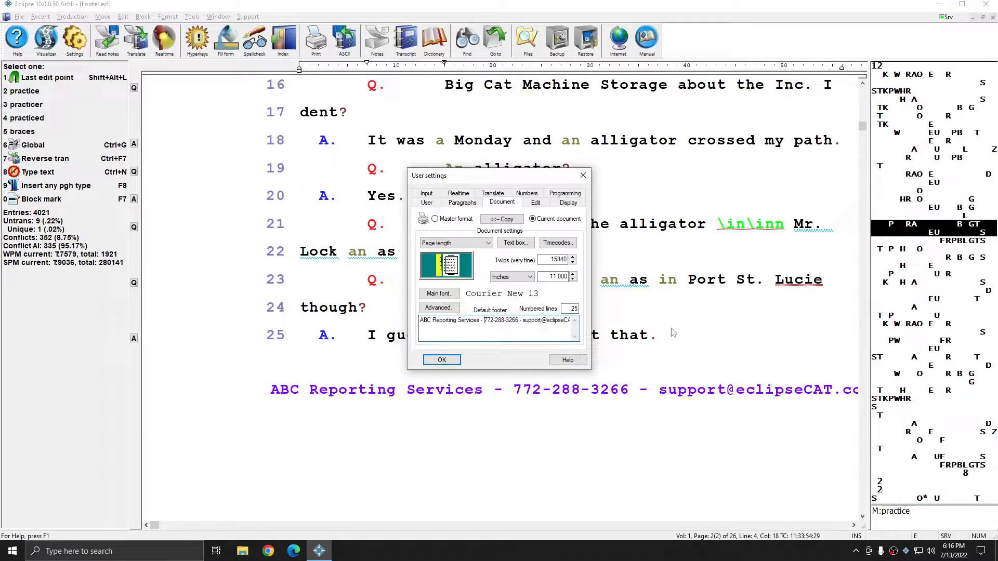
{"action": "key", "text": "BackSpace"}
{"action": "key", "text": "BackSpace"}
{"action": "key", "text": "BackSpace"}
{"action": "key", "text": "Return"}
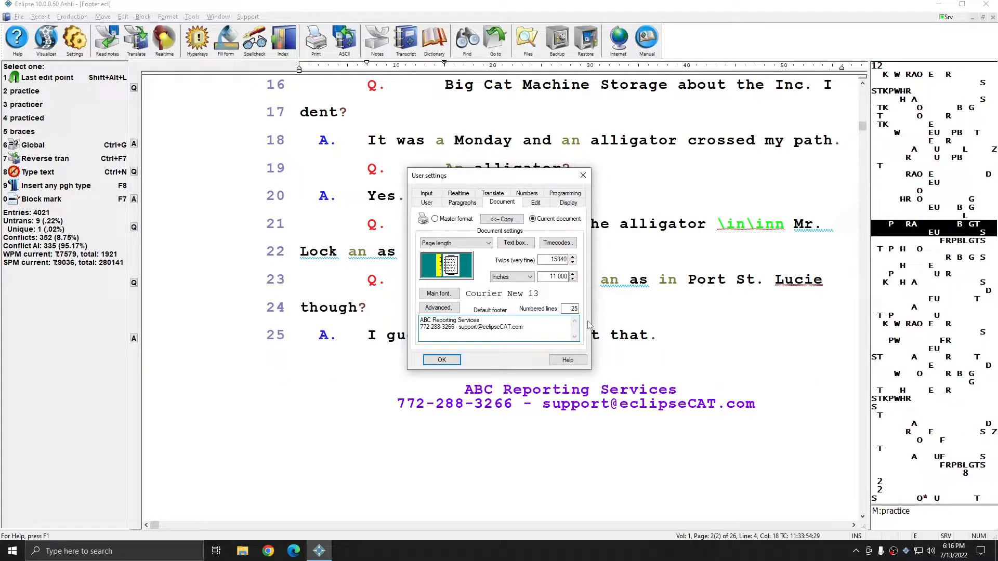
{"action": "left_click", "coordinate": [458, 327]}
{"action": "key", "text": "BackSpace"}
{"action": "key", "text": "BackSpace"}
{"action": "key", "text": "BackSpace"}
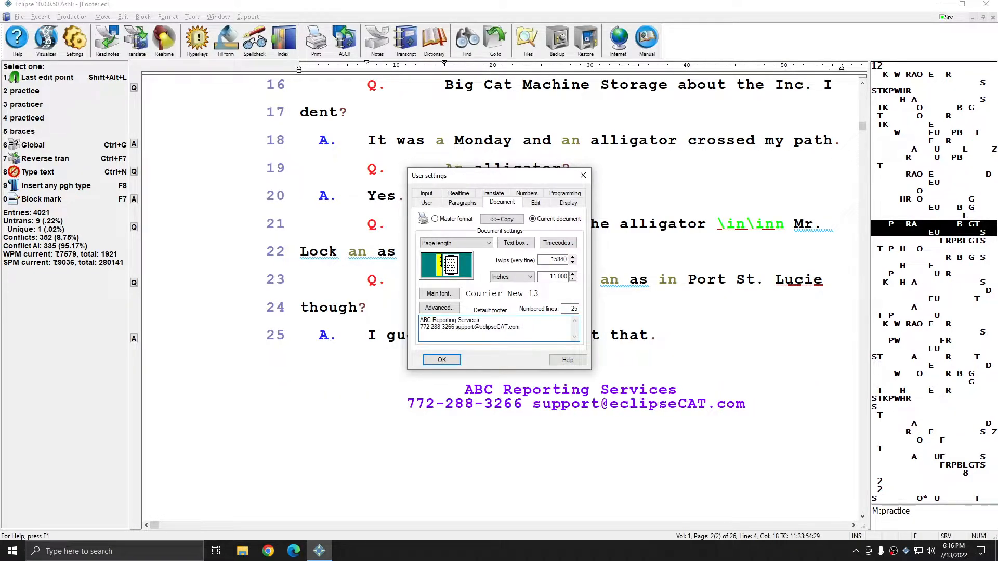
{"action": "key", "text": "Return"}
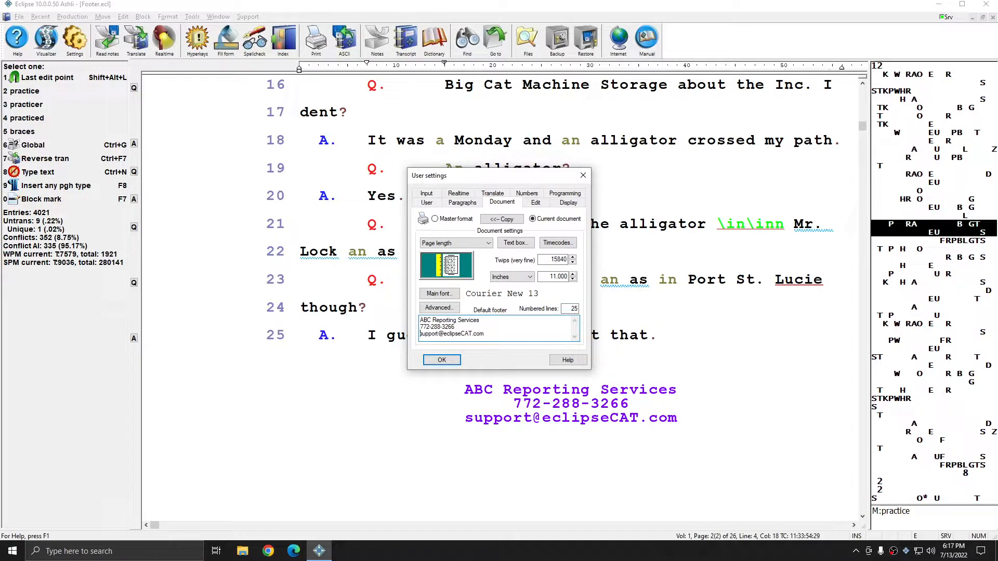
{"action": "key", "text": "Return"}
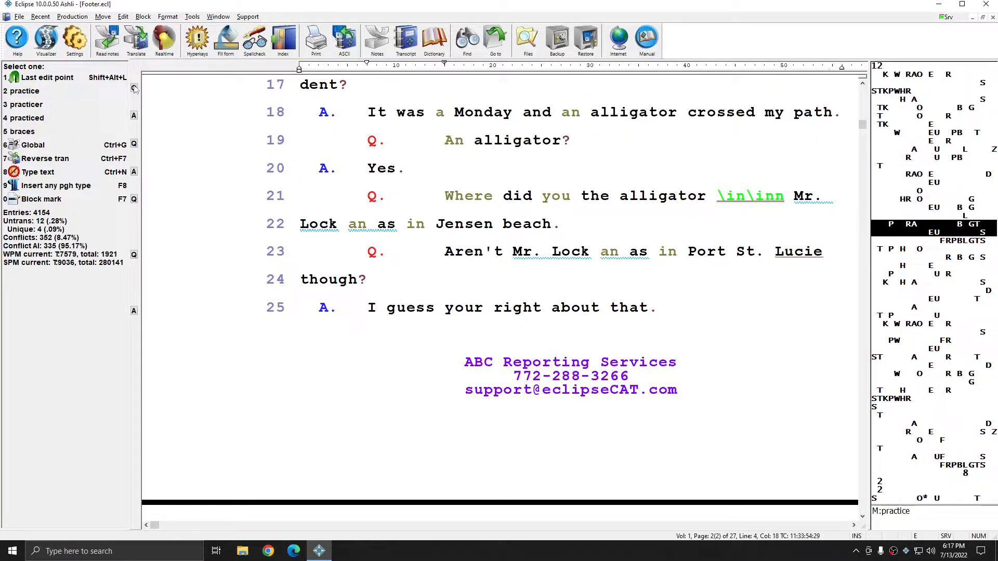
Step: Output the transcript to Footer.pdf
{"action": "left_click", "coordinate": [72, 16]}
{"action": "left_click", "coordinate": [97, 252]}
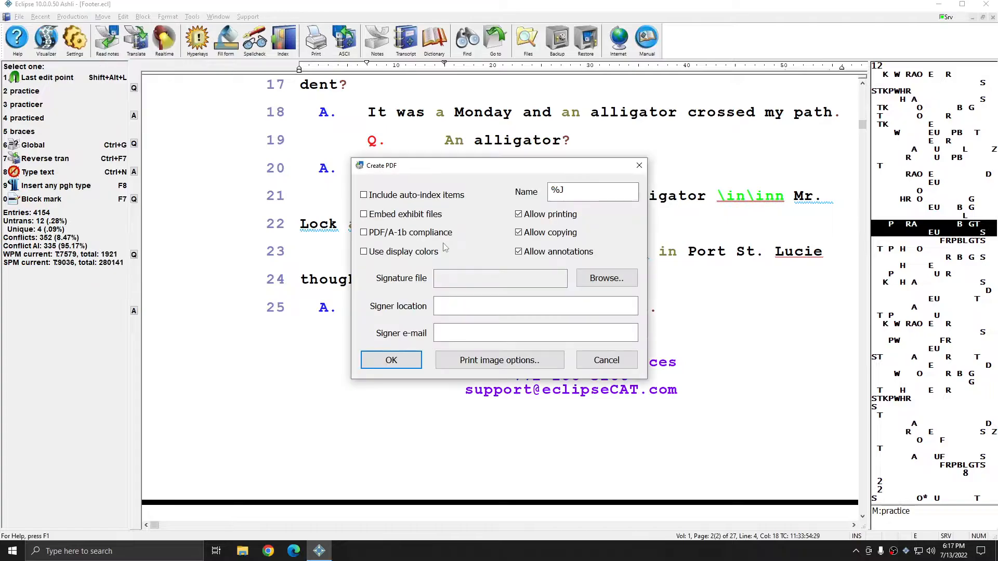
{"action": "left_click", "coordinate": [416, 359]}
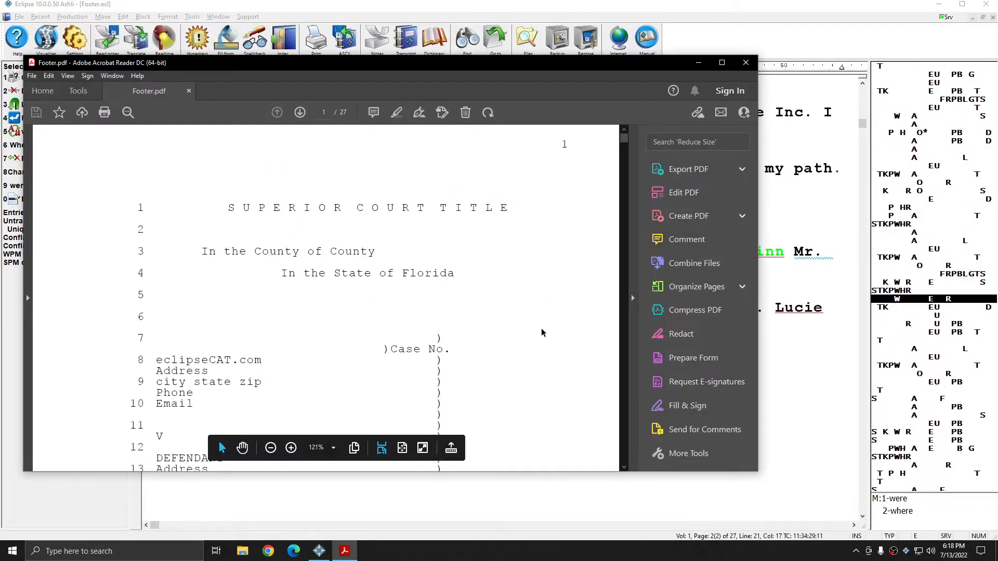
{"action": "scroll", "coordinate": [524, 310], "scroll_direction": "down", "scroll_amount": 10}
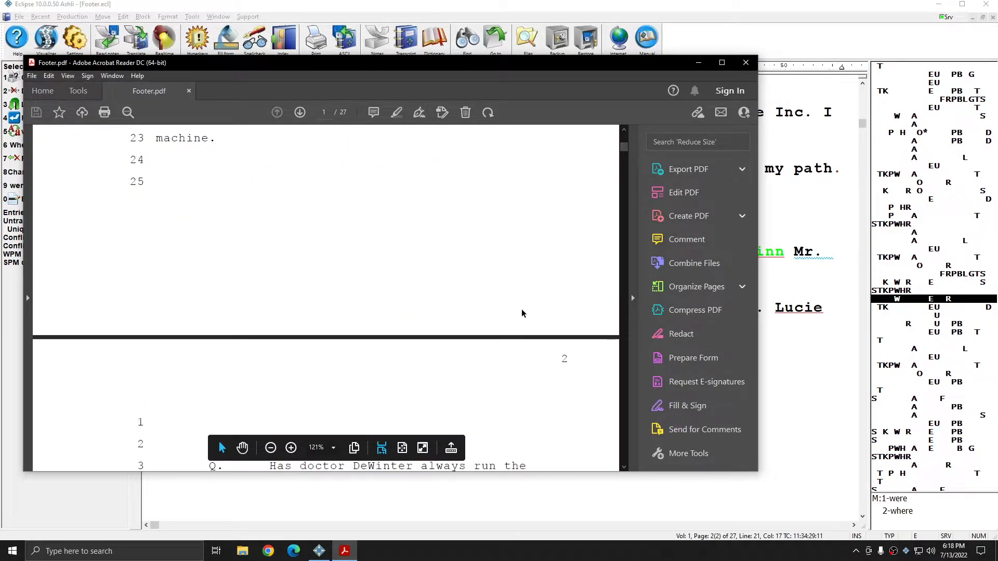
{"action": "scroll", "coordinate": [522, 313], "scroll_direction": "down", "scroll_amount": 10}
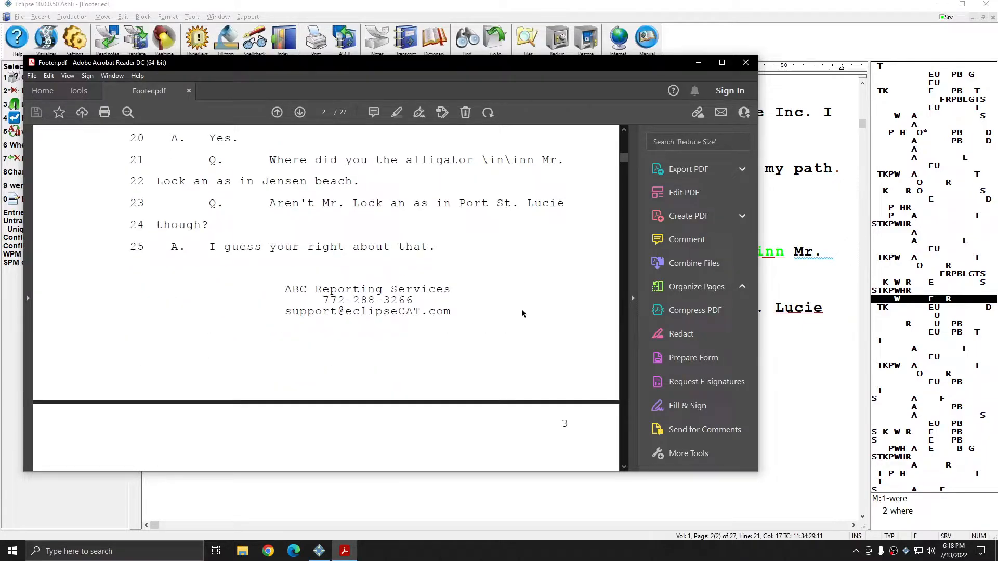
{"action": "scroll", "coordinate": [522, 309], "scroll_direction": "up", "scroll_amount": 10}
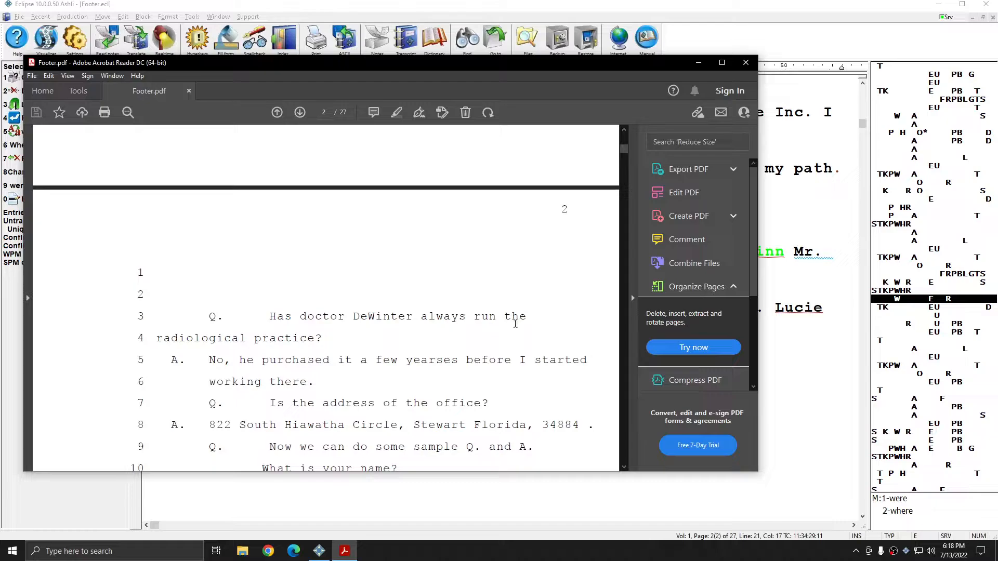
{"action": "scroll", "coordinate": [515, 324], "scroll_direction": "down", "scroll_amount": 8}
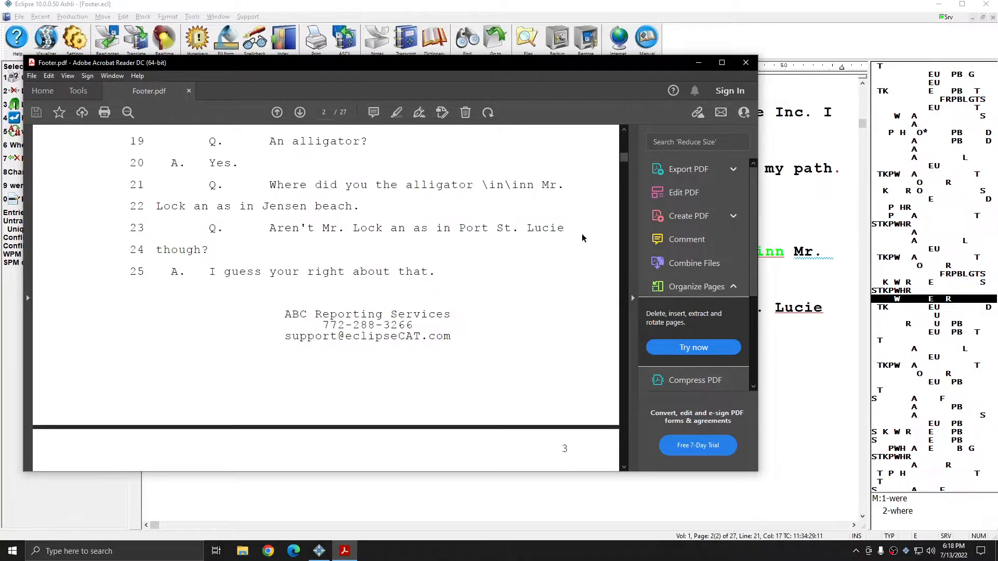
{"action": "scroll", "coordinate": [577, 244], "scroll_direction": "down", "scroll_amount": 8}
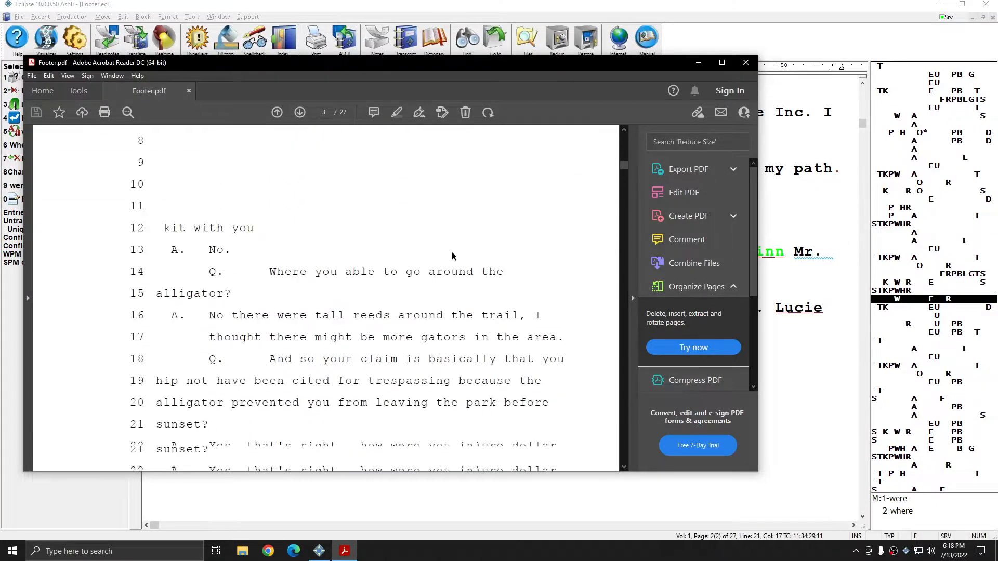
{"action": "scroll", "coordinate": [452, 255], "scroll_direction": "down", "scroll_amount": 5}
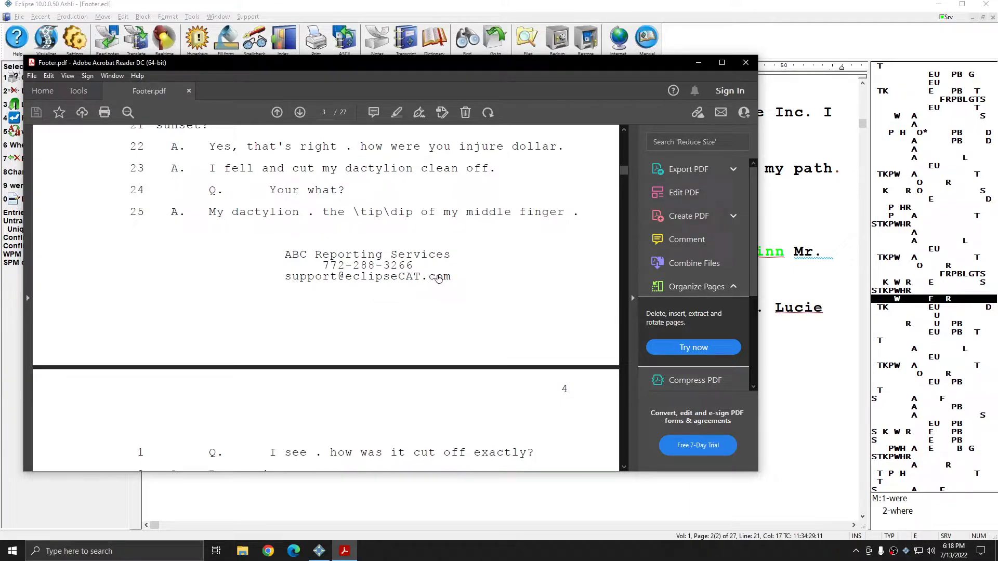
{"action": "scroll", "coordinate": [439, 262], "scroll_direction": "down", "scroll_amount": 12}
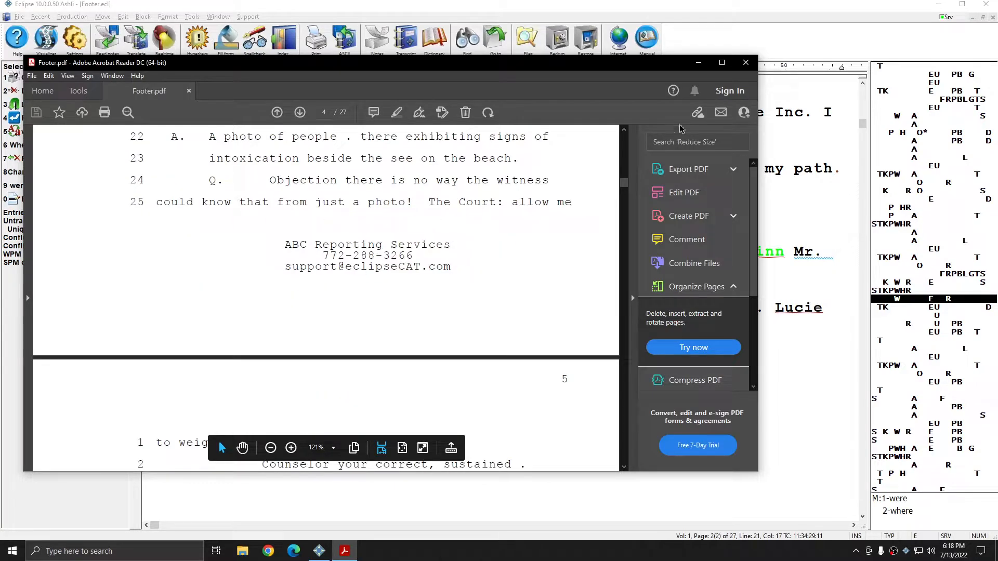
Step: Close the exported PDF and select the Footer paragraph style in User settings
{"action": "left_click", "coordinate": [752, 62]}
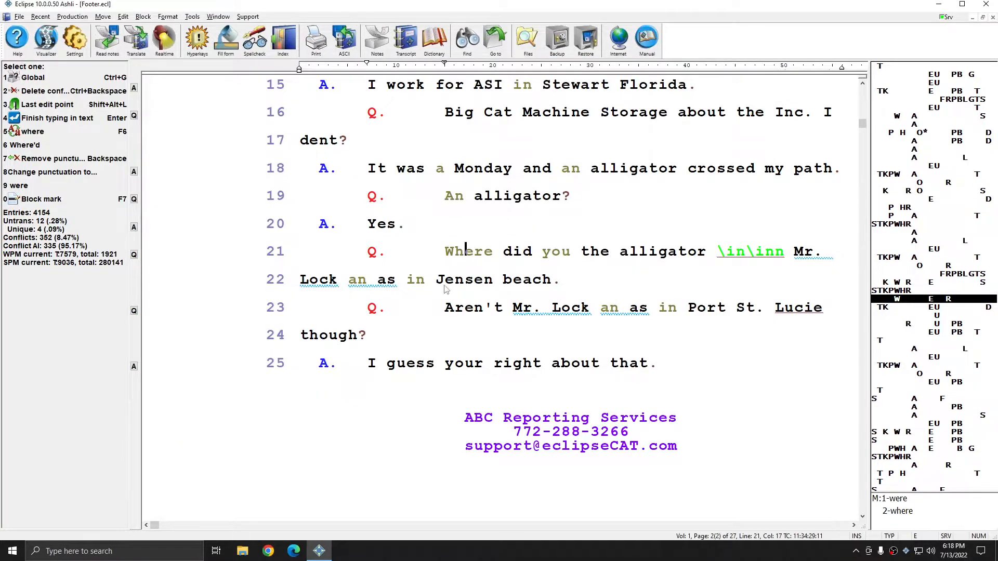
{"action": "left_click", "coordinate": [75, 41]}
{"action": "left_click_drag", "start_coordinate": [484, 178], "coordinate": [717, 134]}
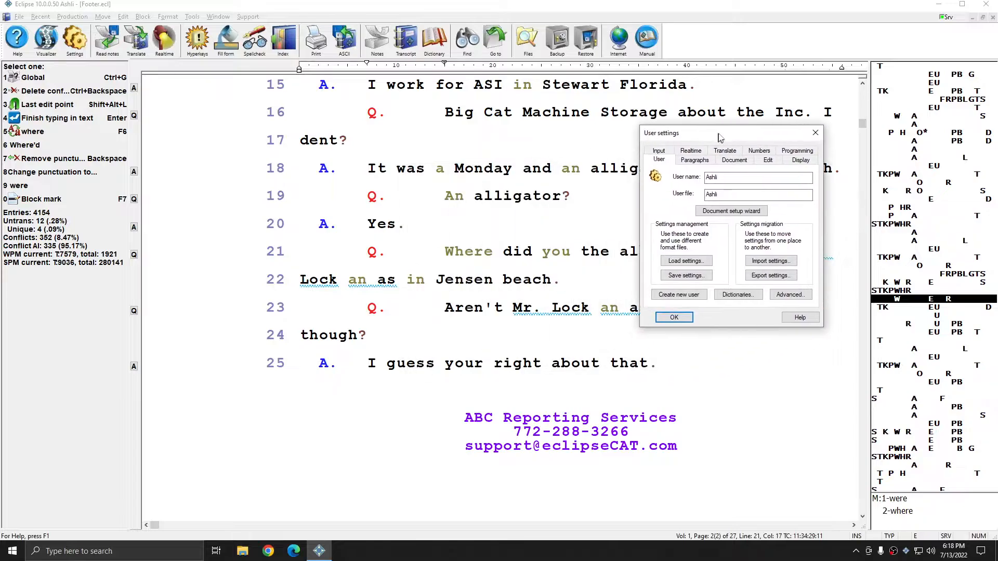
{"action": "left_click", "coordinate": [696, 157]}
{"action": "scroll", "coordinate": [697, 243], "scroll_direction": "down", "scroll_amount": 5}
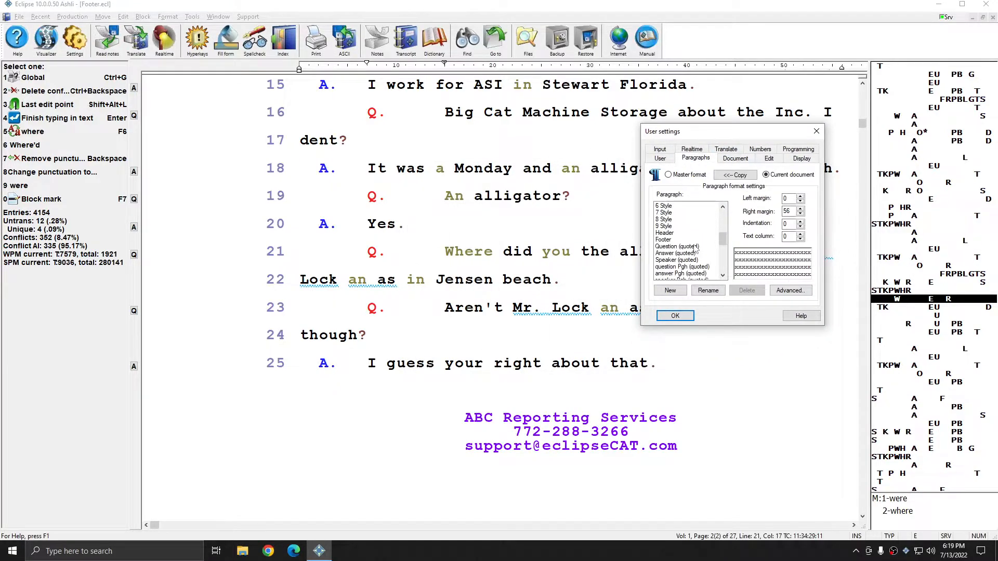
{"action": "left_click", "coordinate": [668, 241]}
Step: Adjust the Footer paragraph's right margin with the spinner, settling on 43, and apply
{"action": "left_click", "coordinate": [788, 211]}
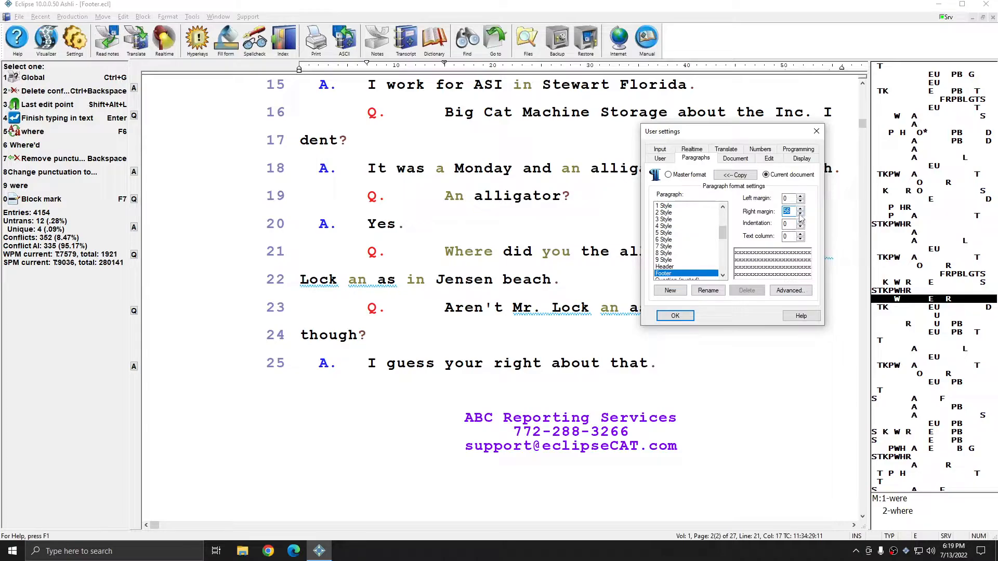
{"action": "left_click", "coordinate": [800, 214]}
{"action": "left_click", "coordinate": [800, 214]}
{"action": "left_click", "coordinate": [800, 214]}
{"action": "left_click", "coordinate": [801, 214]}
{"action": "left_click", "coordinate": [800, 214]}
{"action": "left_click", "coordinate": [800, 214]}
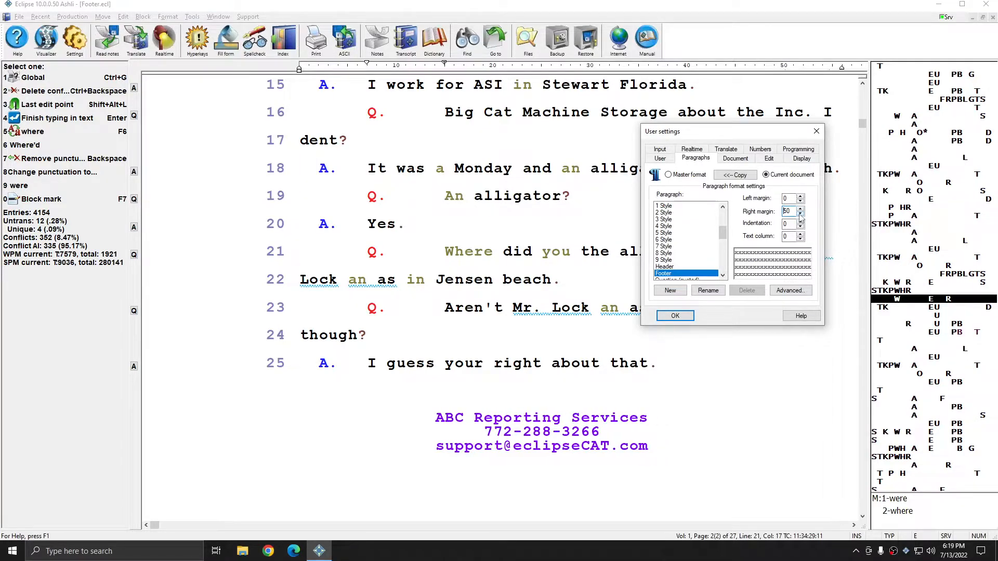
{"action": "left_click", "coordinate": [800, 215]}
{"action": "left_click", "coordinate": [800, 214]}
{"action": "left_click", "coordinate": [800, 215]}
{"action": "left_click", "coordinate": [800, 214]}
{"action": "left_click", "coordinate": [800, 214]}
{"action": "left_click", "coordinate": [800, 214]}
{"action": "left_click", "coordinate": [801, 214]}
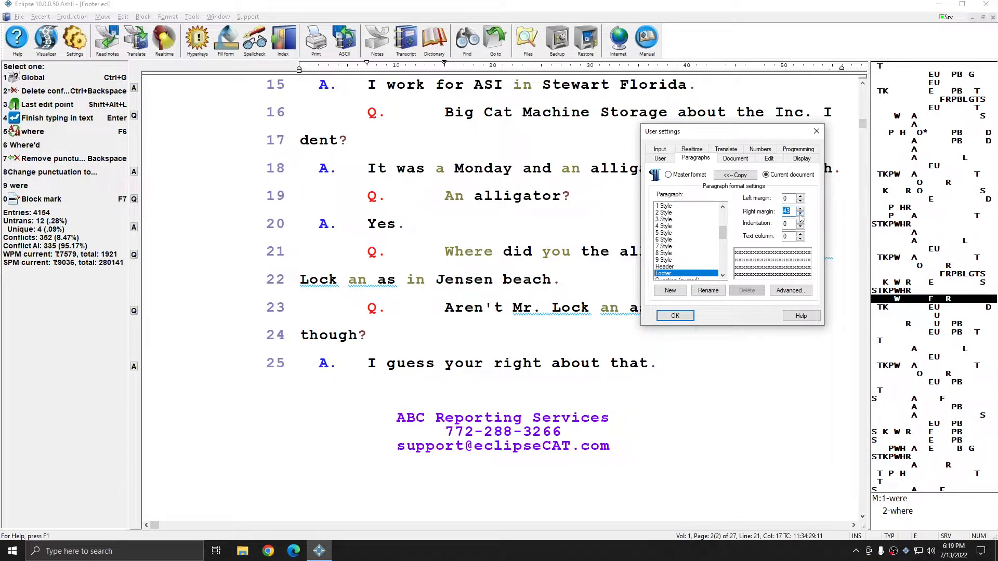
{"action": "left_click", "coordinate": [801, 208]}
{"action": "left_click", "coordinate": [801, 208]}
{"action": "left_click", "coordinate": [801, 209]}
{"action": "left_click", "coordinate": [801, 209]}
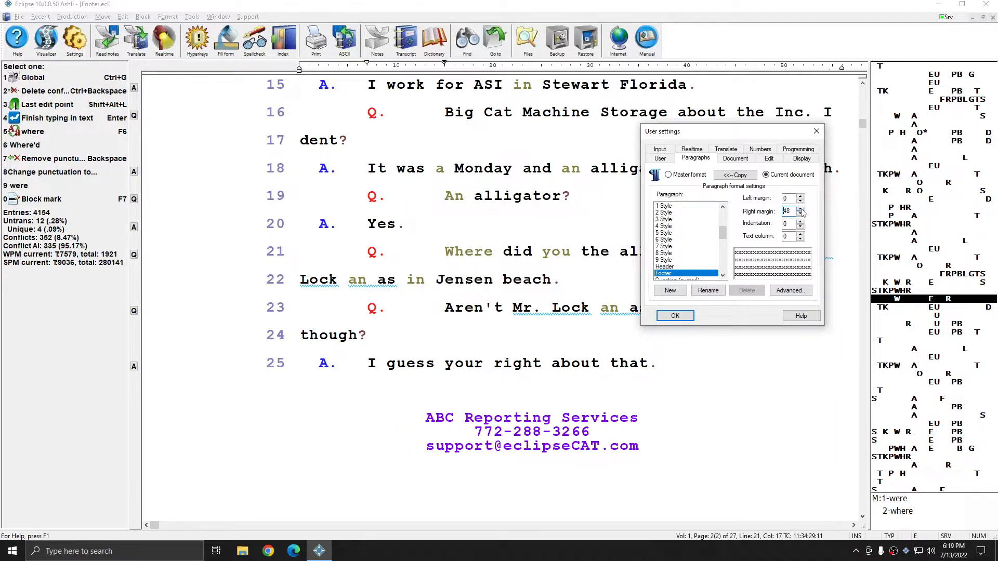
{"action": "left_click", "coordinate": [800, 209]}
{"action": "left_click", "coordinate": [801, 208]}
{"action": "left_click", "coordinate": [801, 208]}
{"action": "left_click", "coordinate": [800, 209]}
{"action": "left_click", "coordinate": [801, 209]}
{"action": "left_click", "coordinate": [801, 208]}
{"action": "left_click", "coordinate": [800, 208]}
{"action": "left_click", "coordinate": [800, 209]}
{"action": "left_click", "coordinate": [801, 209]}
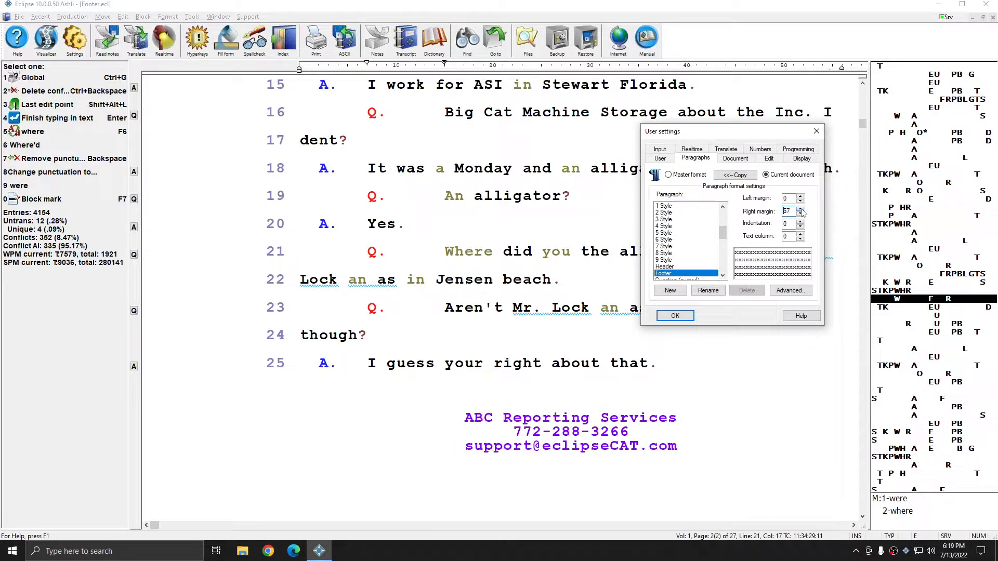
{"action": "left_click", "coordinate": [801, 208]}
{"action": "left_click", "coordinate": [800, 209]}
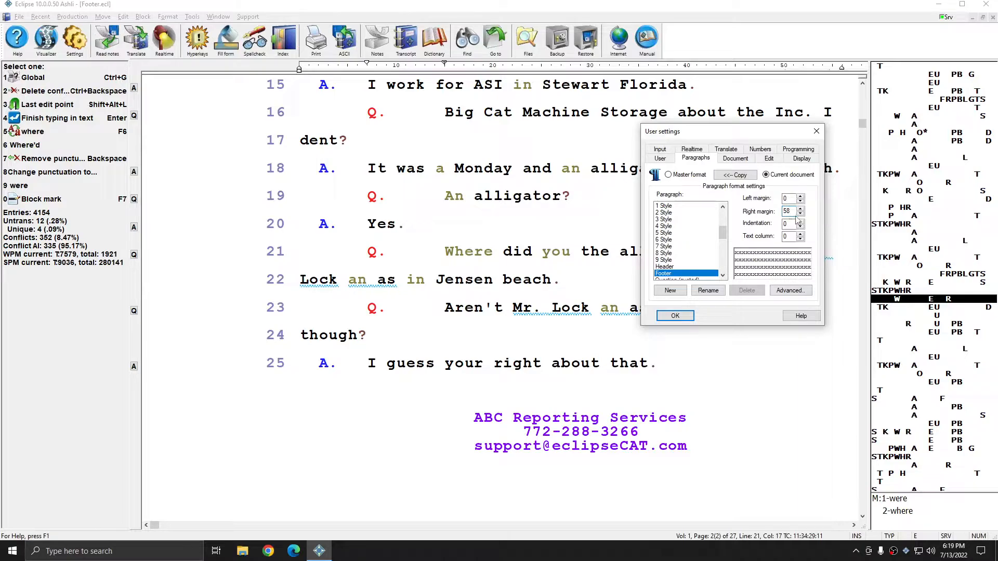
{"action": "left_click", "coordinate": [801, 214]}
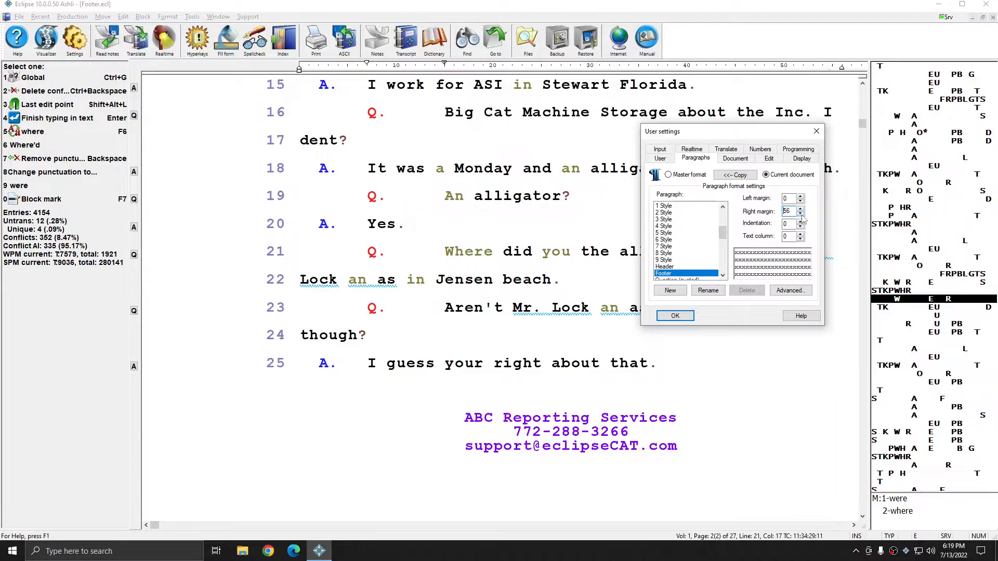
{"action": "left_click", "coordinate": [801, 214]}
{"action": "left_click", "coordinate": [800, 215]}
{"action": "left_click", "coordinate": [802, 214]}
{"action": "left_click", "coordinate": [802, 214]}
{"action": "left_click", "coordinate": [802, 214]}
{"action": "left_click", "coordinate": [801, 214]}
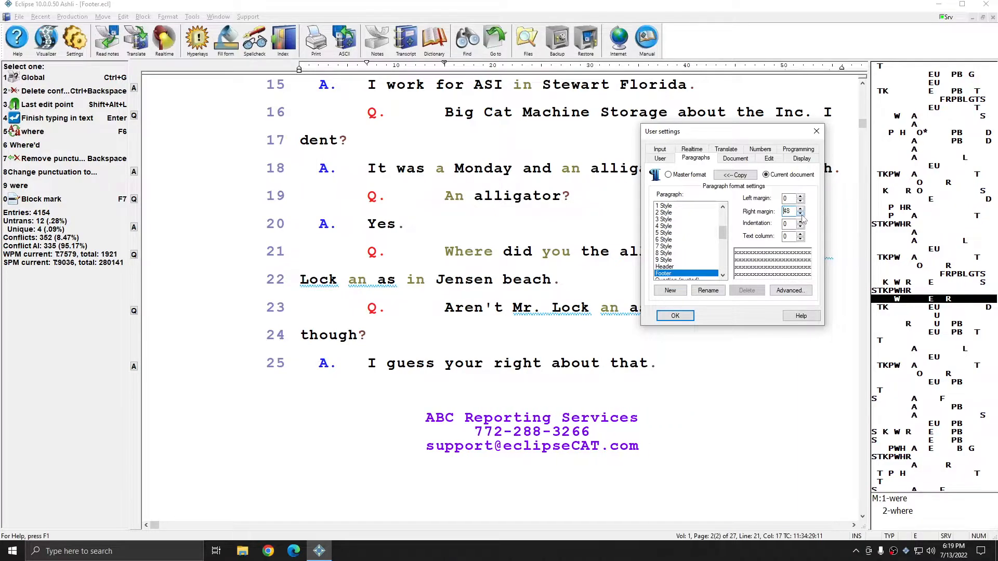
{"action": "left_click", "coordinate": [802, 214]}
{"action": "left_click", "coordinate": [801, 214]}
{"action": "left_click", "coordinate": [802, 214]}
{"action": "left_click", "coordinate": [802, 214]}
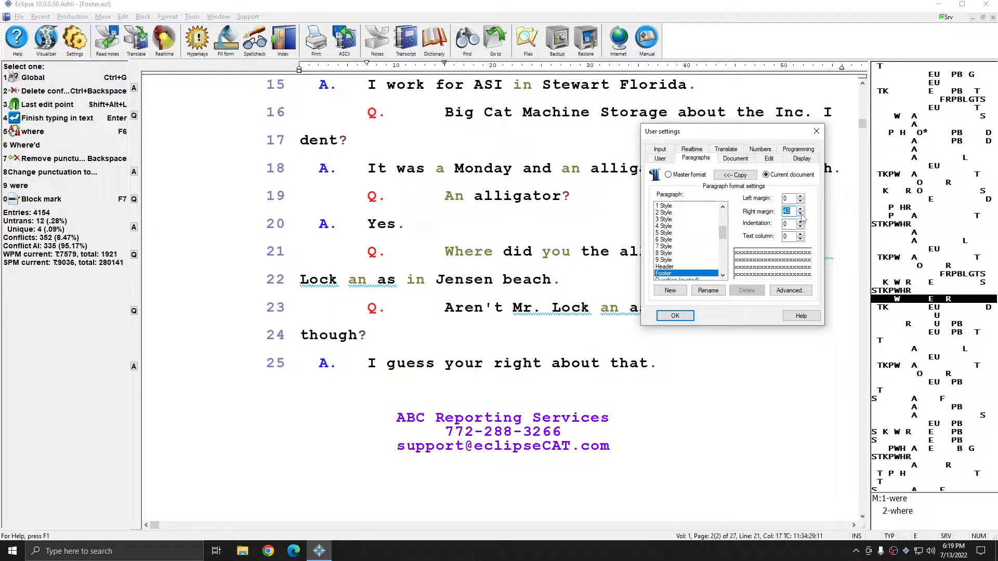
{"action": "left_click", "coordinate": [676, 315]}
Step: Re-export the transcript to Footer.pdf
{"action": "left_click", "coordinate": [73, 17]}
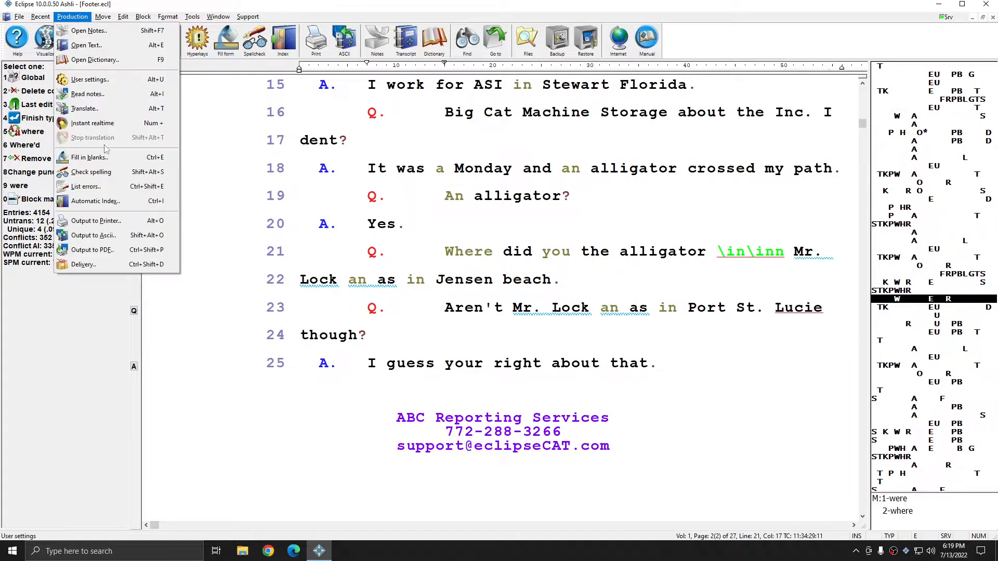
{"action": "left_click", "coordinate": [92, 250]}
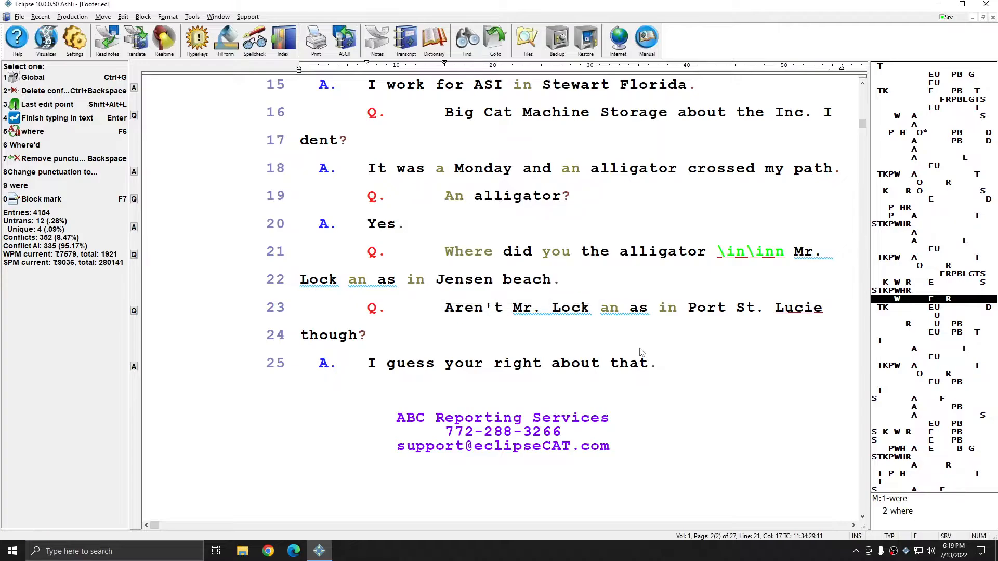
{"action": "scroll", "coordinate": [439, 281], "scroll_direction": "down", "scroll_amount": 10}
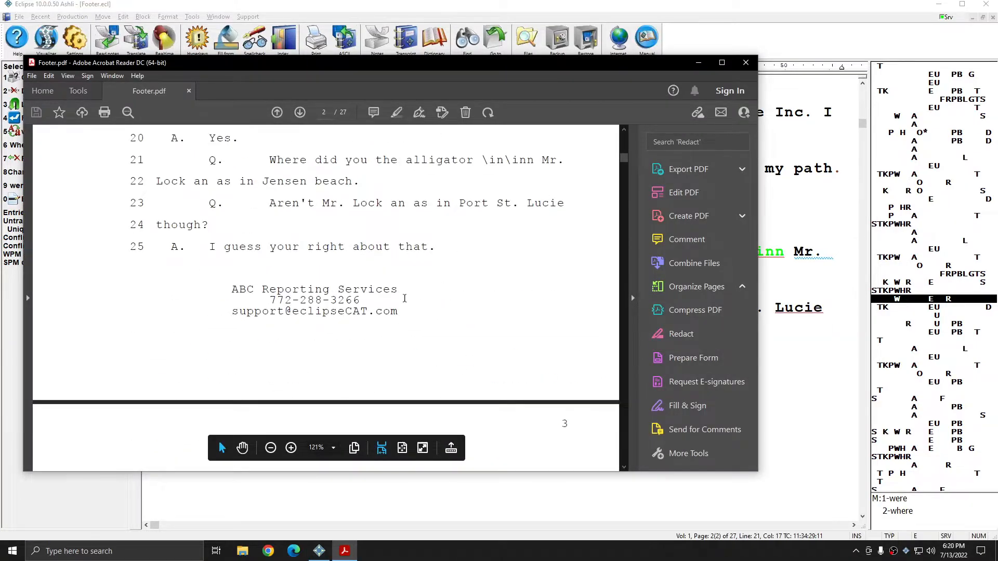
Step: Check the shifted three-line footer on page 2 of Footer.pdf, then close Acrobat Reader
{"action": "scroll", "coordinate": [405, 298], "scroll_direction": "down", "scroll_amount": 4}
{"action": "scroll", "coordinate": [405, 299], "scroll_direction": "up", "scroll_amount": 3}
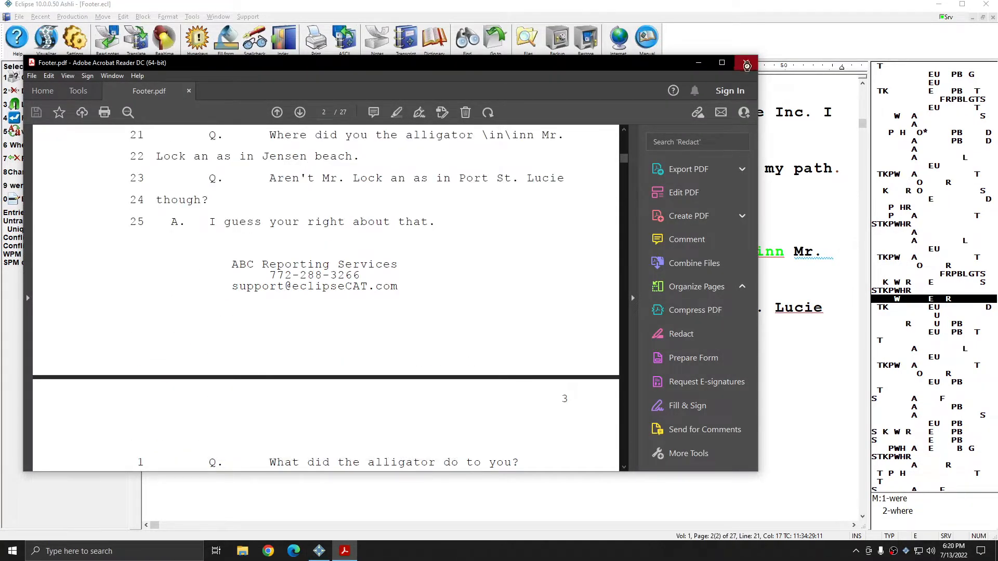
{"action": "left_click", "coordinate": [746, 66]}
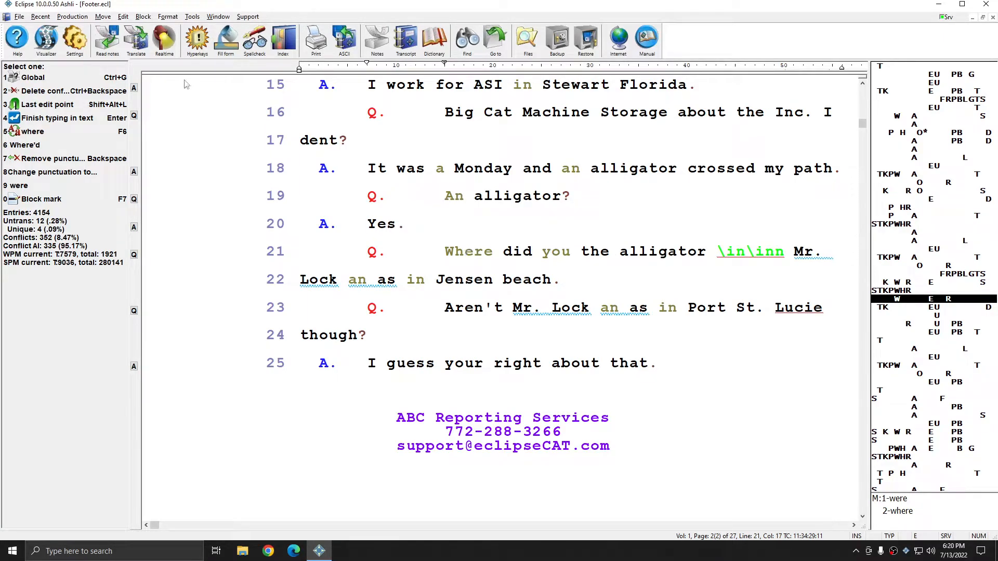
Step: Set the master Footer right margin to 43 and copy the current document's paragraph settings into the master format
{"action": "left_click", "coordinate": [84, 49]}
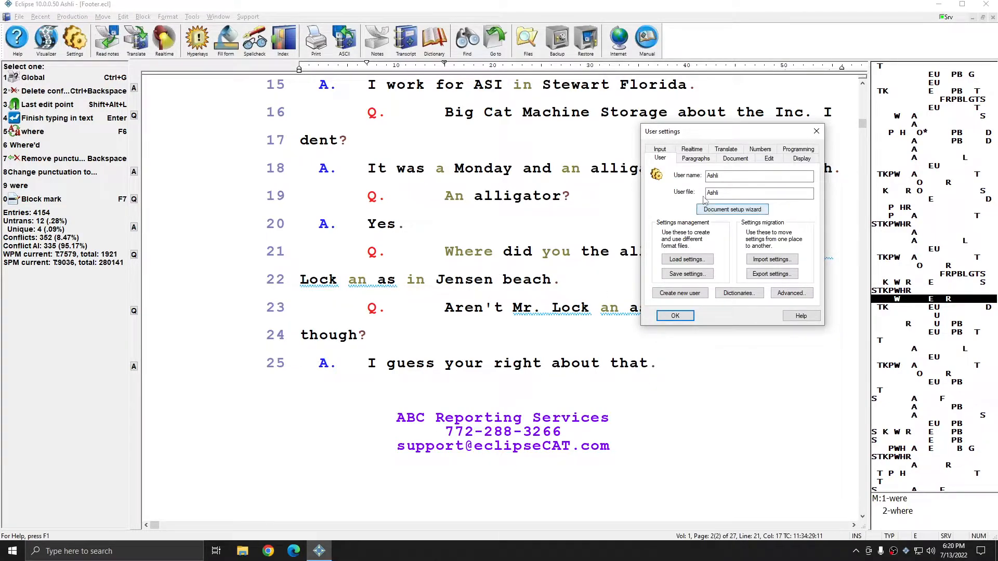
{"action": "left_click", "coordinate": [695, 158]}
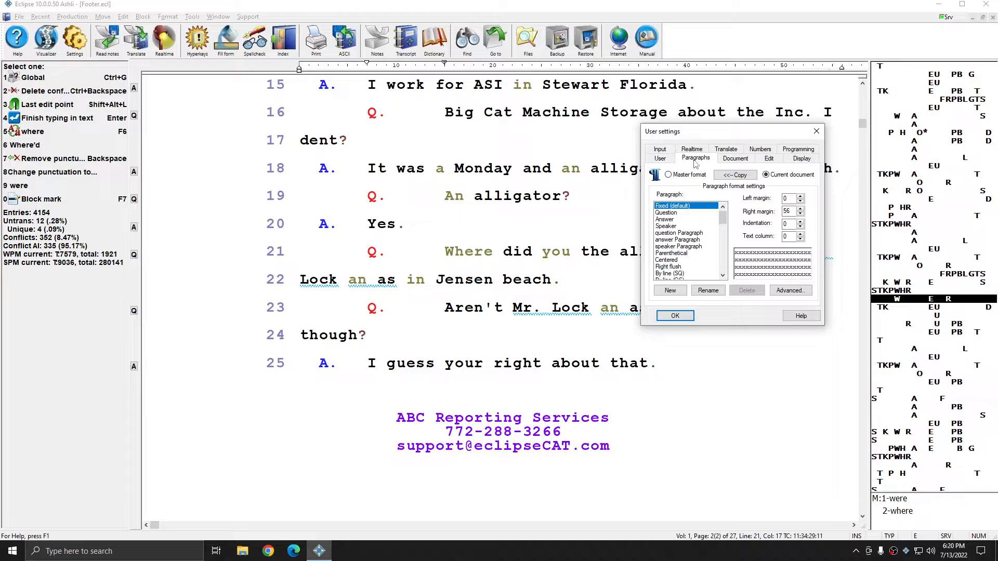
{"action": "scroll", "coordinate": [673, 244], "scroll_direction": "down", "scroll_amount": 7}
{"action": "left_click", "coordinate": [663, 240]}
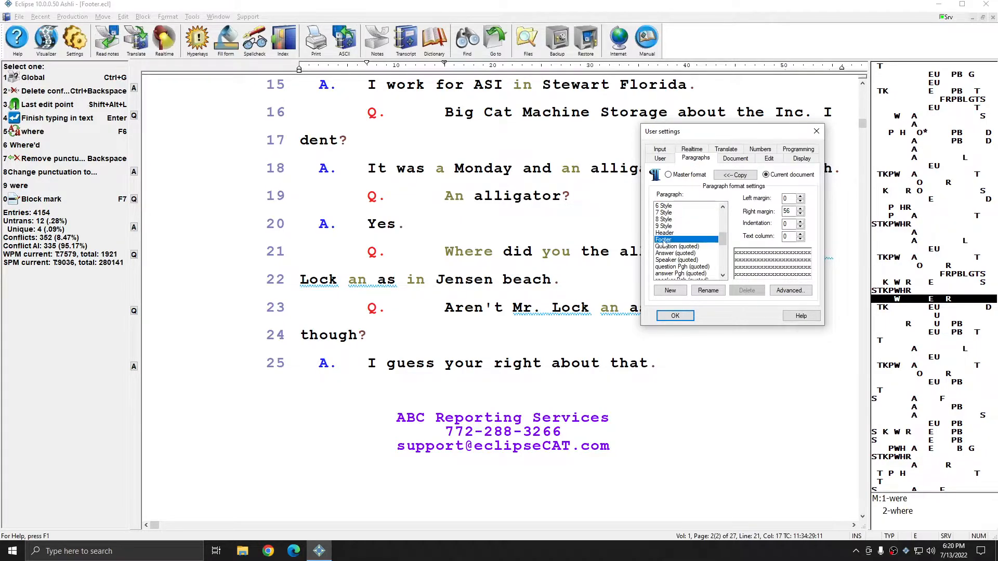
{"action": "left_click", "coordinate": [668, 174]}
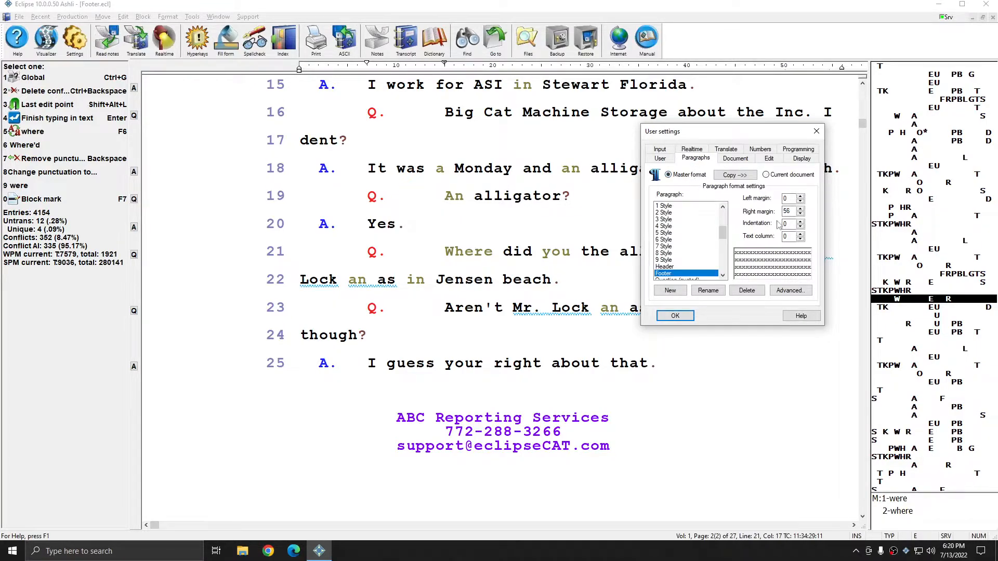
{"action": "left_click_drag", "start_coordinate": [789, 211], "coordinate": [777, 211]}
{"action": "type", "text": "43"}
{"action": "left_click", "coordinate": [808, 177]}
{"action": "left_click", "coordinate": [751, 176]}
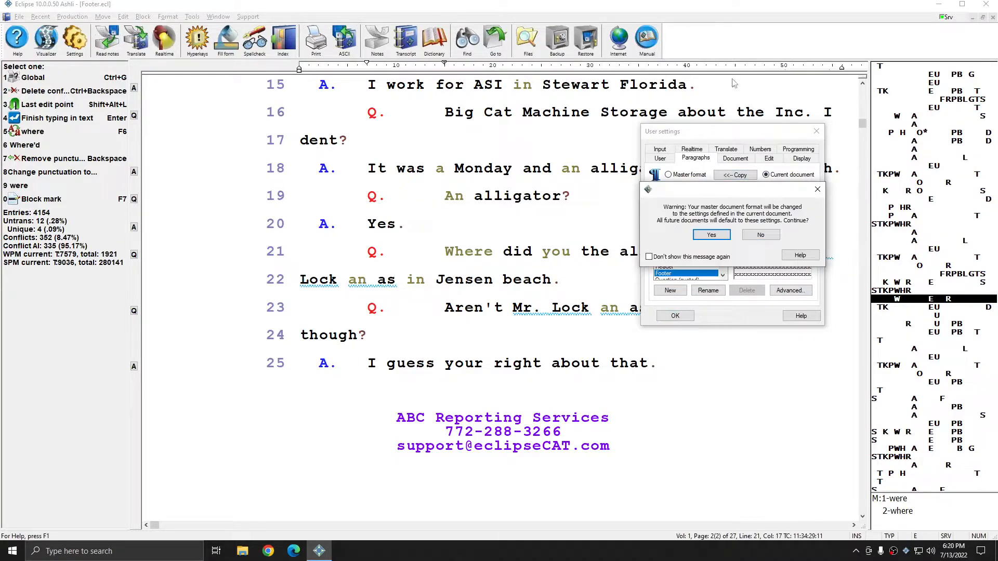
{"action": "left_click", "coordinate": [712, 237]}
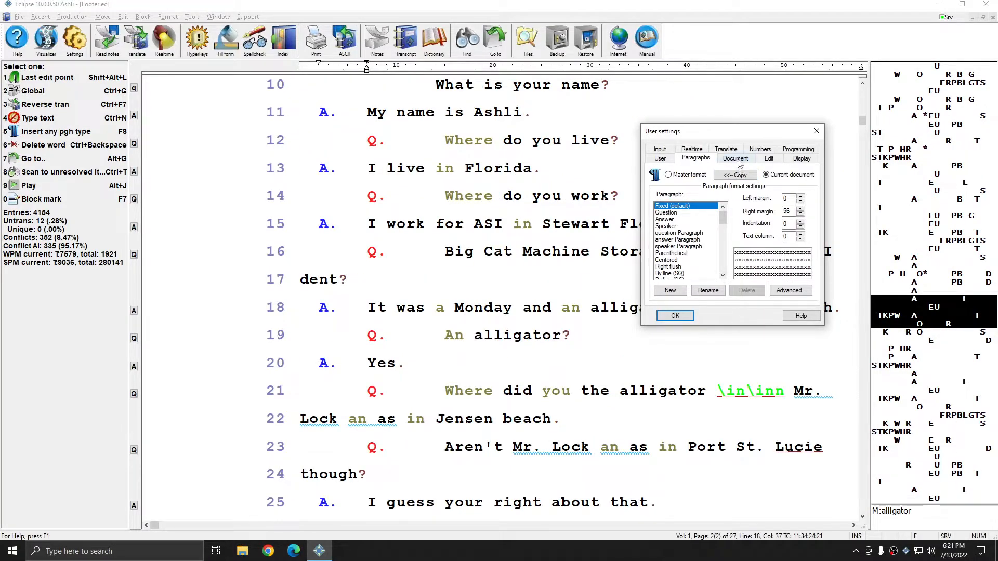
Step: Compare the current document's three-line default footer with the master format's footer
{"action": "left_click", "coordinate": [740, 160]}
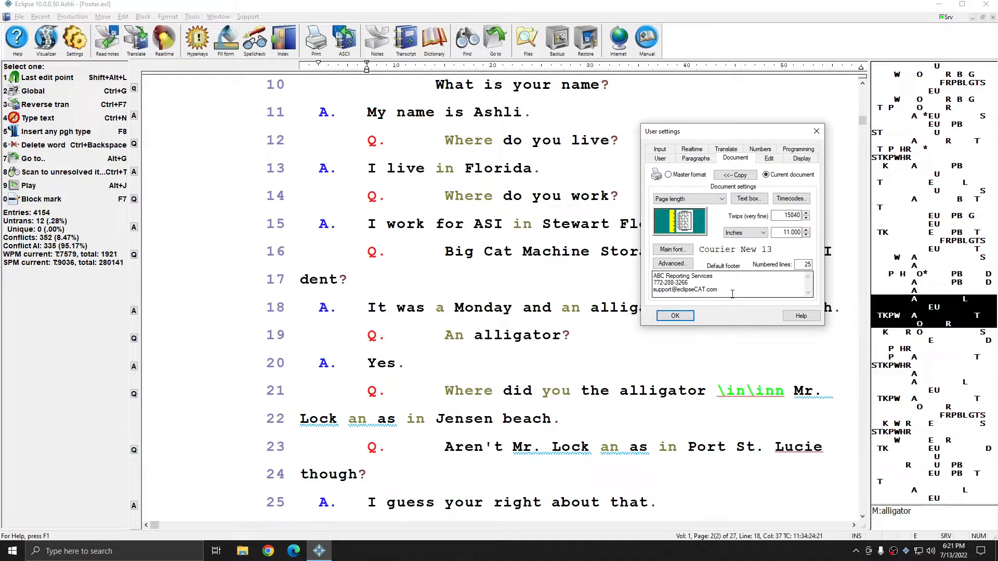
{"action": "left_click_drag", "start_coordinate": [731, 292], "coordinate": [618, 274]}
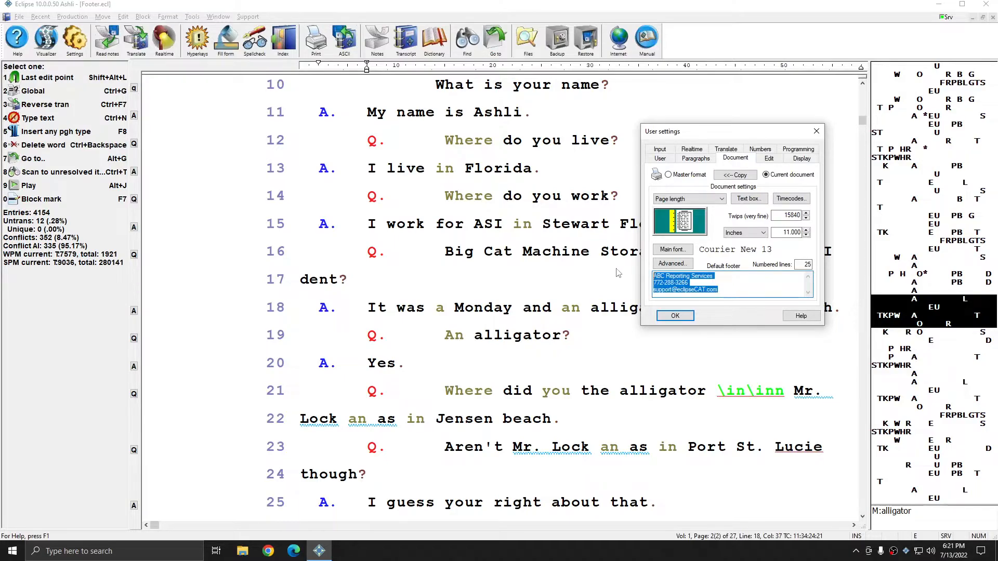
{"action": "left_click", "coordinate": [749, 295]}
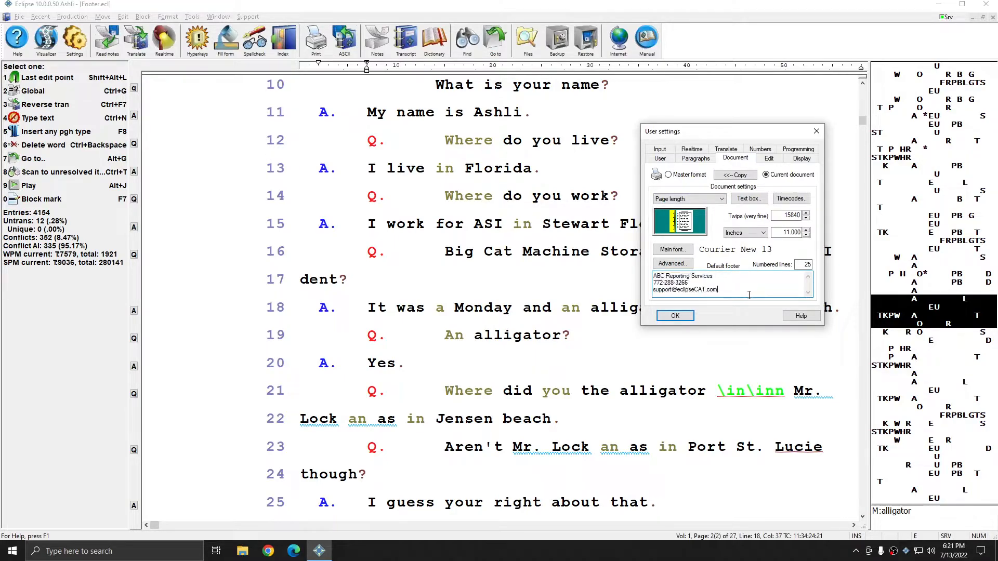
{"action": "left_click_drag", "start_coordinate": [749, 295], "coordinate": [611, 265]}
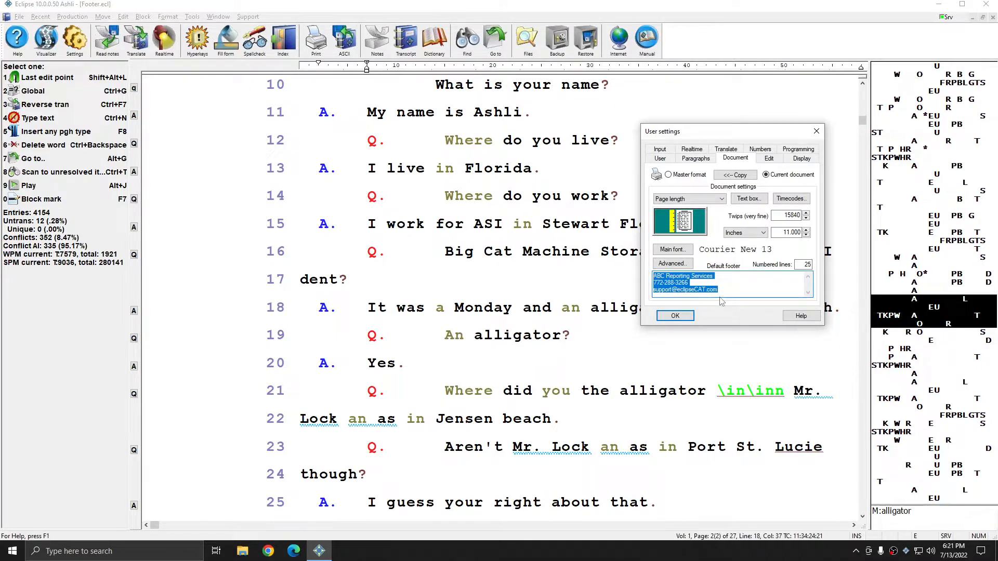
{"action": "left_click", "coordinate": [685, 178]}
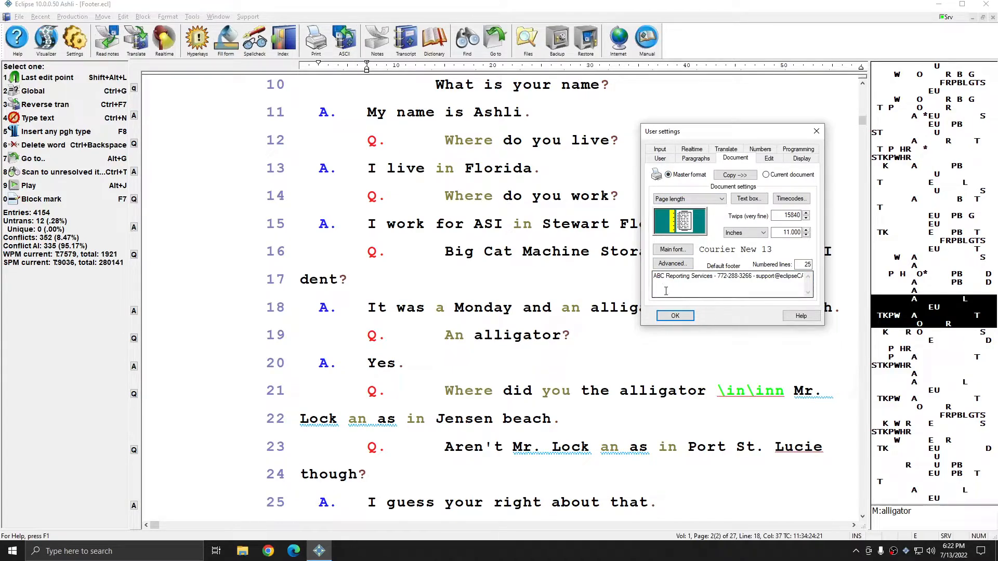
{"action": "left_click_drag", "start_coordinate": [653, 277], "coordinate": [882, 278]}
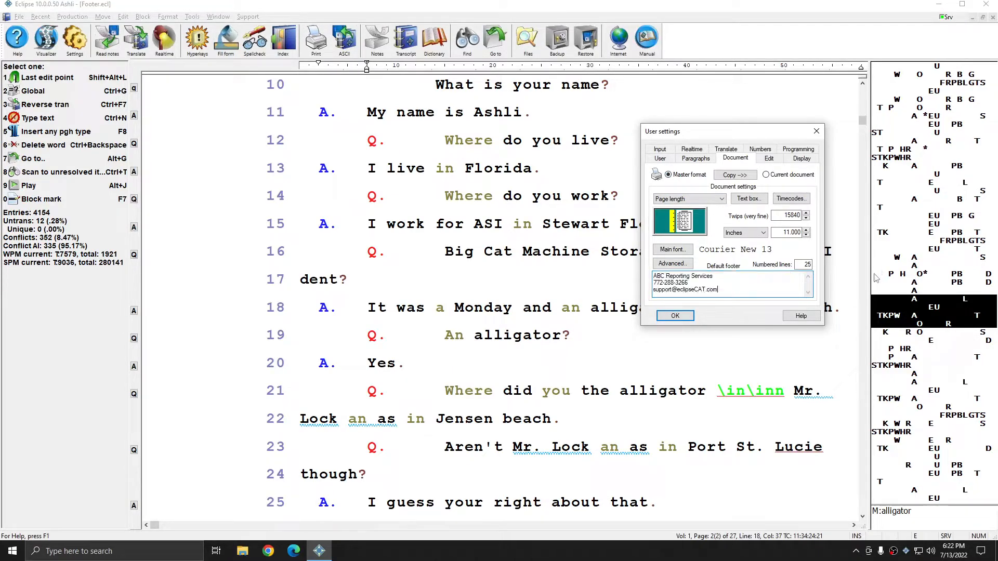
Step: Copy the current document's settings, including the three-line footer, into the master format
{"action": "left_click", "coordinate": [766, 175]}
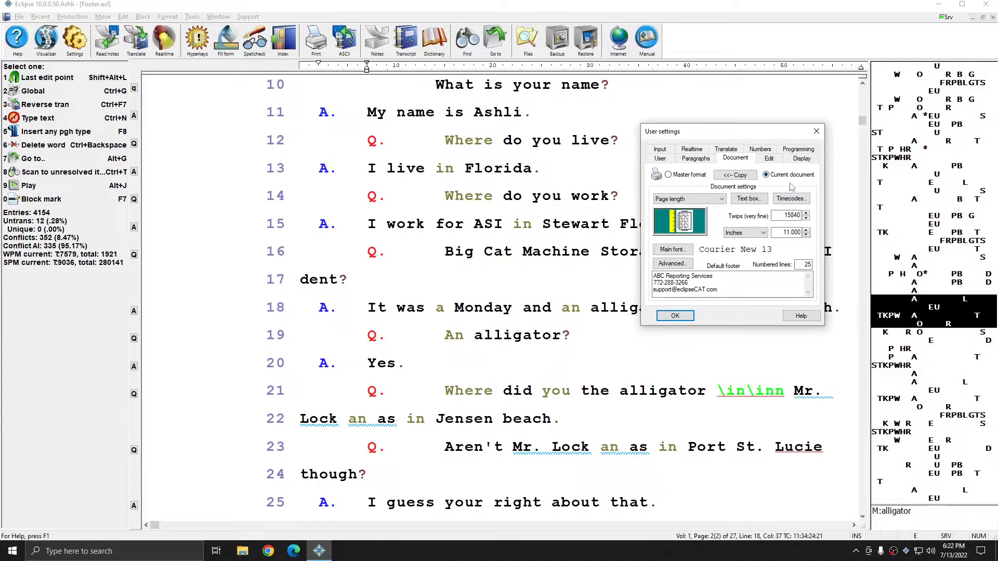
{"action": "left_click", "coordinate": [736, 176]}
{"action": "left_click", "coordinate": [711, 235]}
{"action": "key", "text": "Tab"}
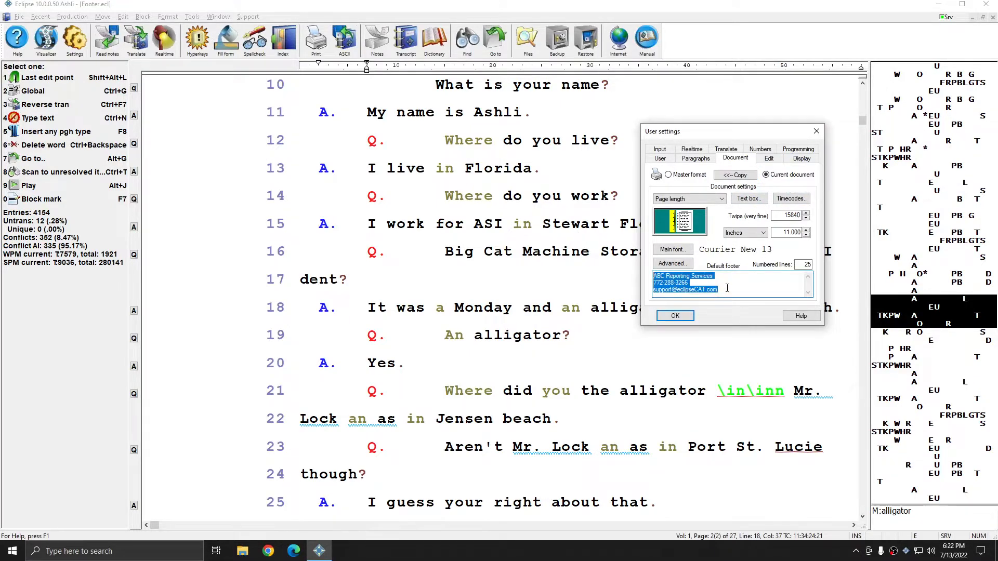
Step: Check the Footer paragraph style's right margin of 43 and close the settings
{"action": "left_click", "coordinate": [697, 159]}
{"action": "scroll", "coordinate": [690, 272], "scroll_direction": "down", "scroll_amount": 5}
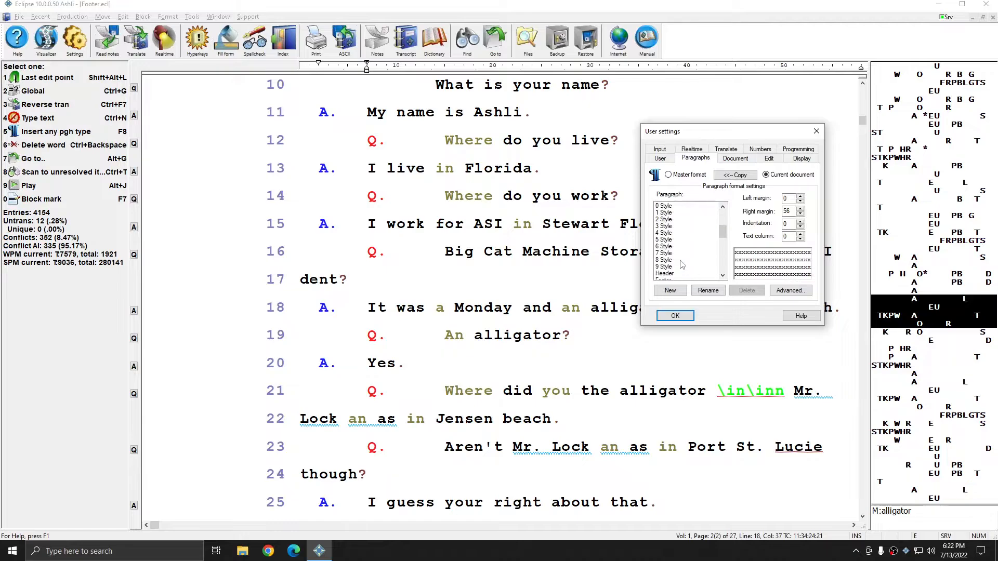
{"action": "left_click", "coordinate": [668, 240]}
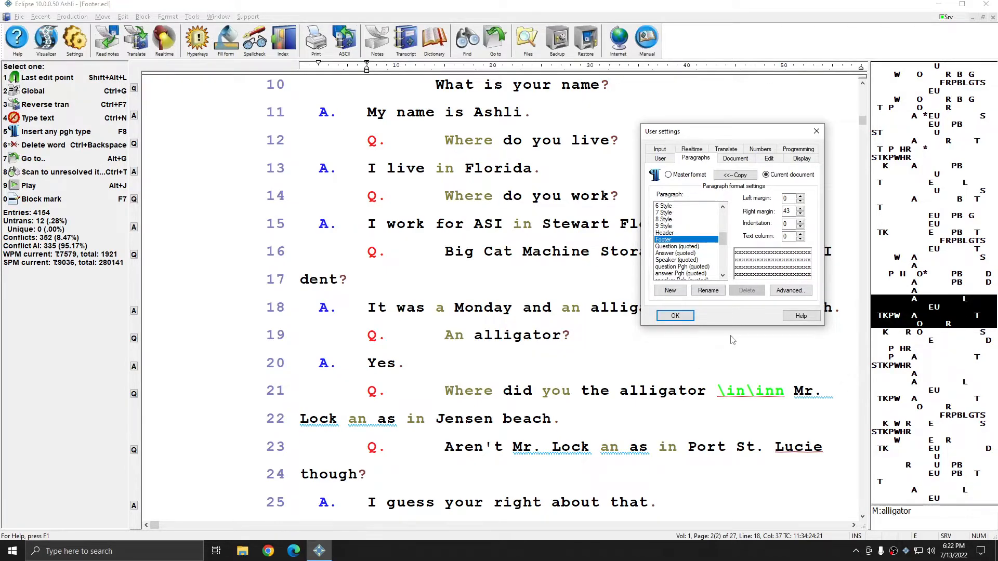
{"action": "left_click", "coordinate": [817, 131]}
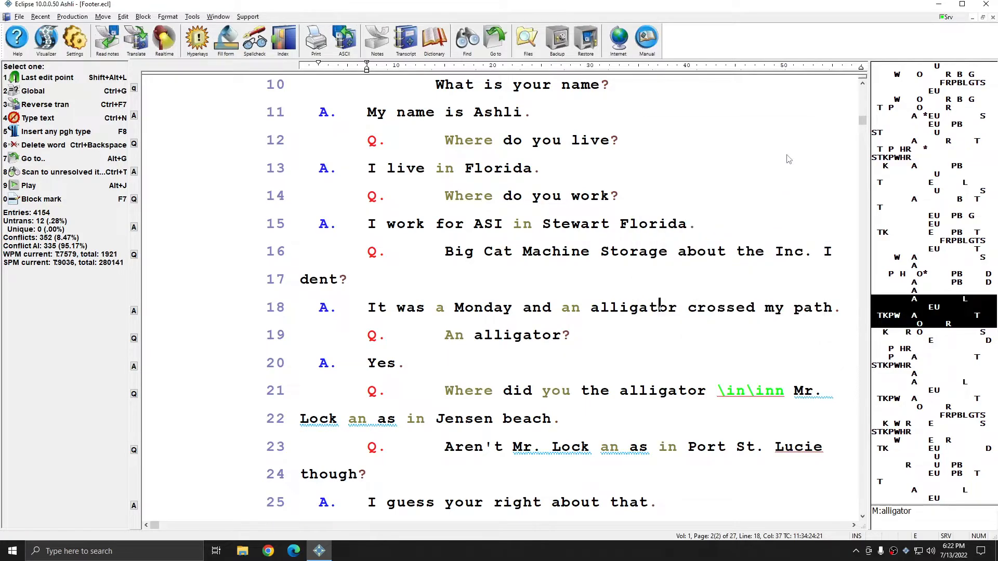
Step: Close the settings window and the Footer.ecl transcript
{"action": "left_click", "coordinate": [655, 204]}
{"action": "key", "text": "Escape"}
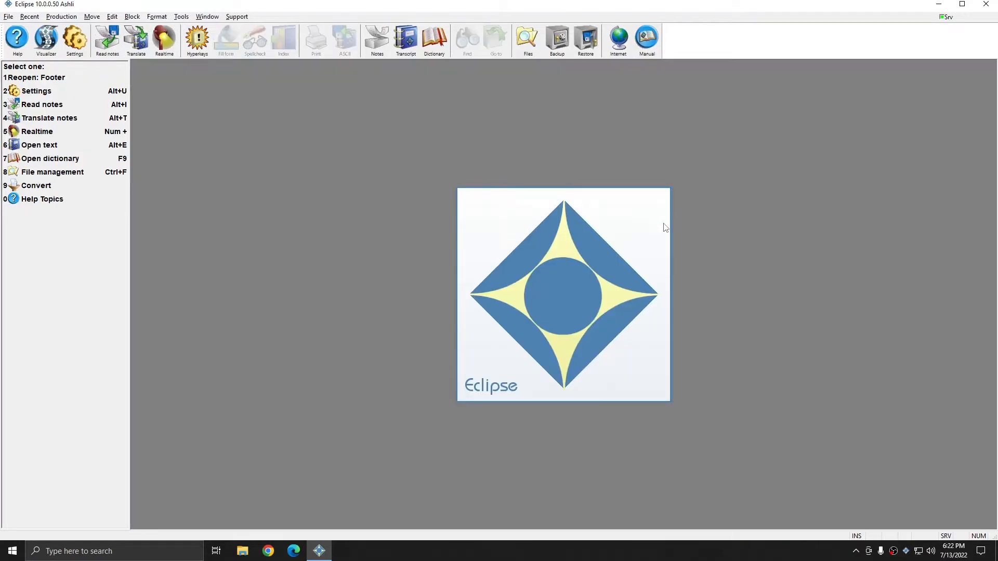
{"action": "key", "text": "alt+e"}
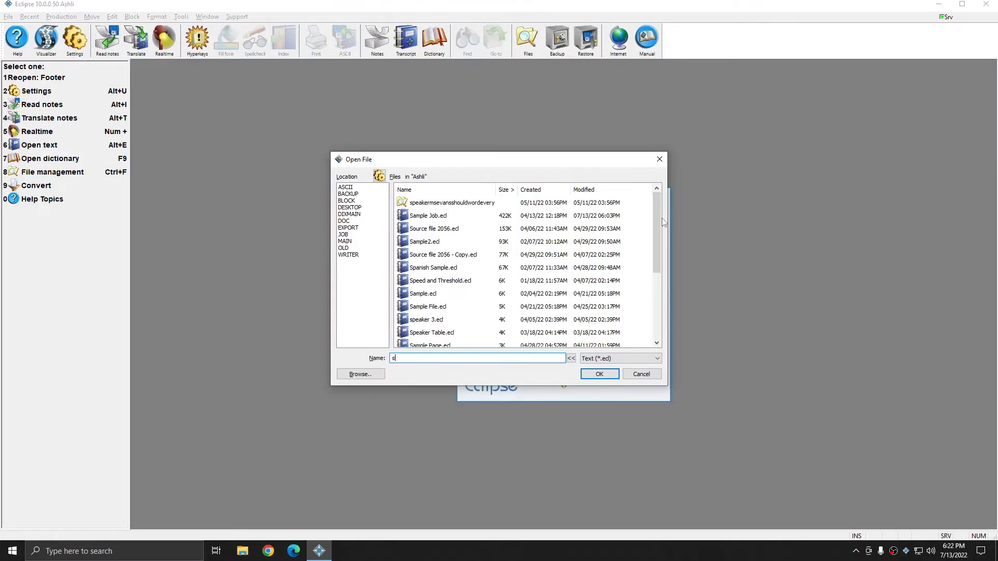
{"action": "double_click", "coordinate": [561, 203]}
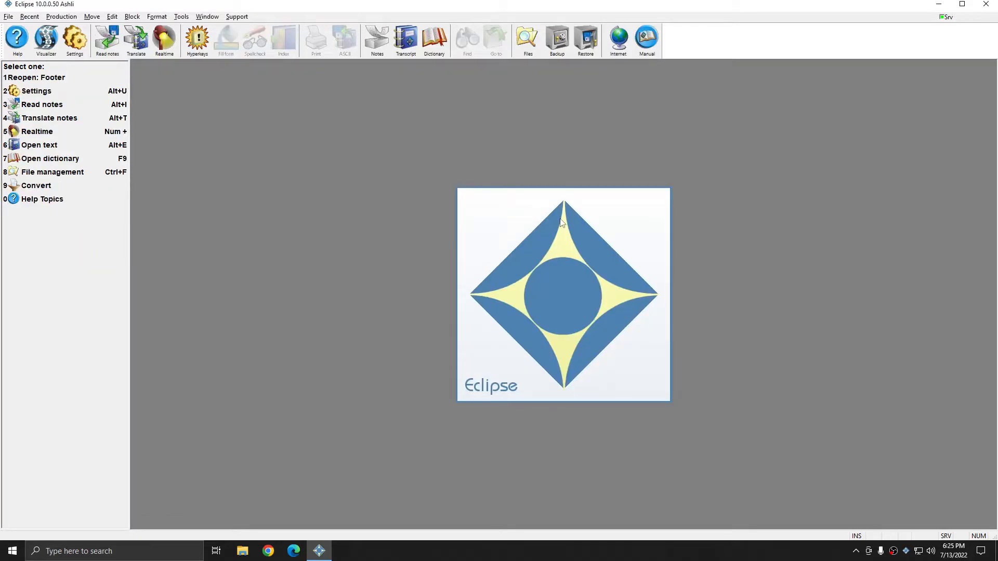
Step: Open Sample Job.ecl and scroll to the end of page 3
{"action": "key", "text": "alt+e"}
{"action": "type", "text": "sa"}
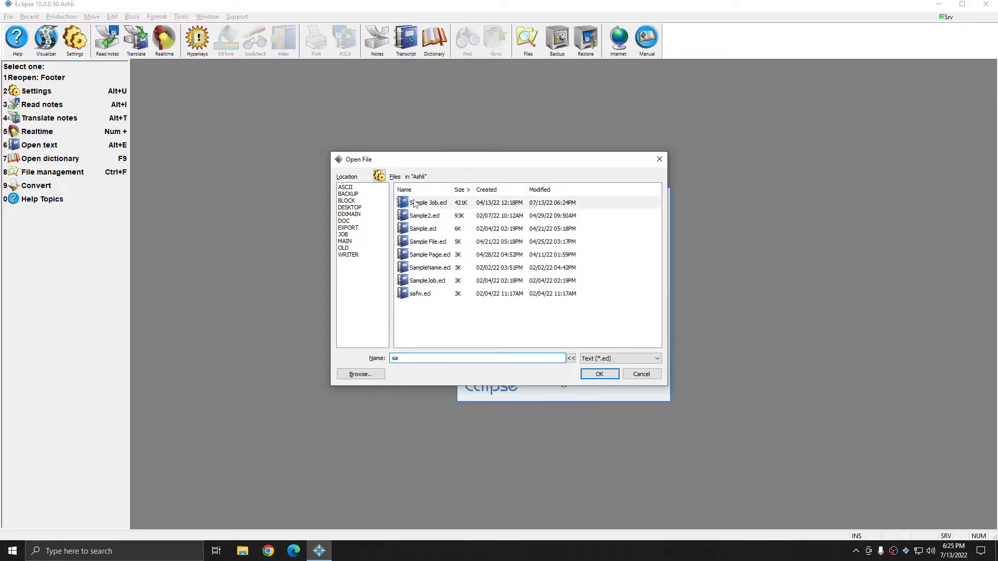
{"action": "double_click", "coordinate": [411, 202]}
{"action": "scroll", "coordinate": [553, 283], "scroll_direction": "down", "scroll_amount": 5}
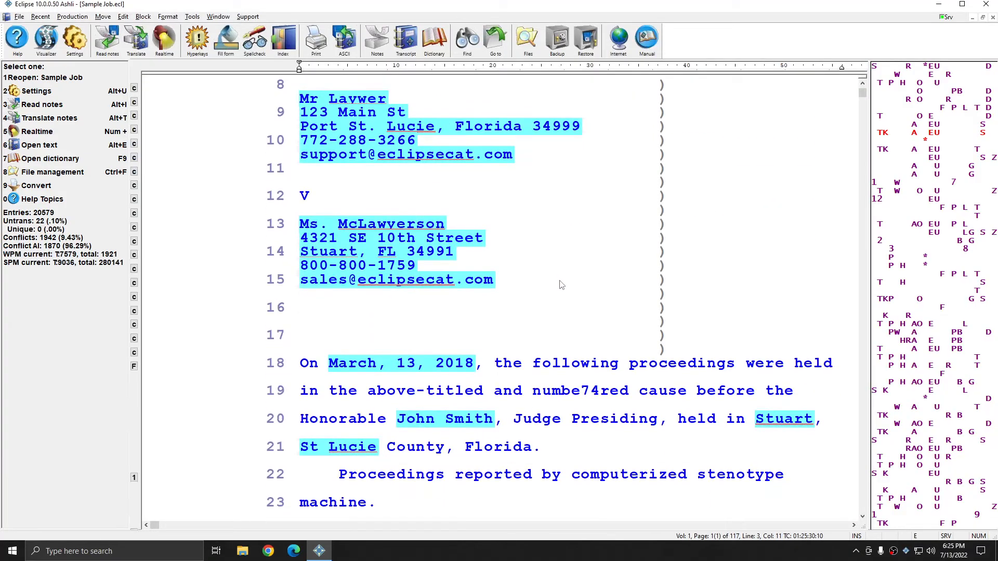
{"action": "scroll", "coordinate": [579, 281], "scroll_direction": "down", "scroll_amount": 20}
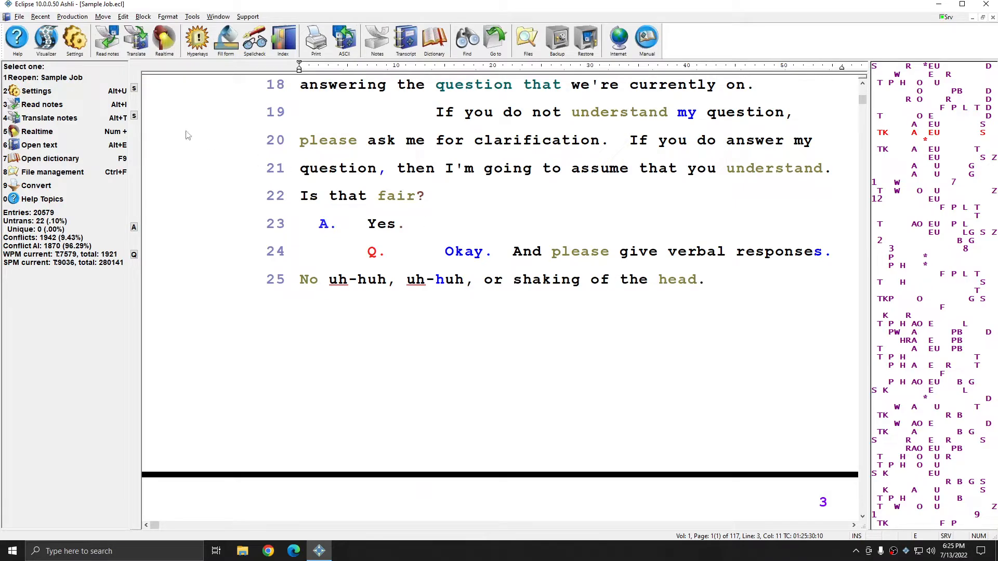
{"action": "left_click", "coordinate": [74, 39]}
Step: Copy the master format's three-line ABC Reporting Services default footer into Sample Job's document settings
{"action": "left_click", "coordinate": [735, 158]}
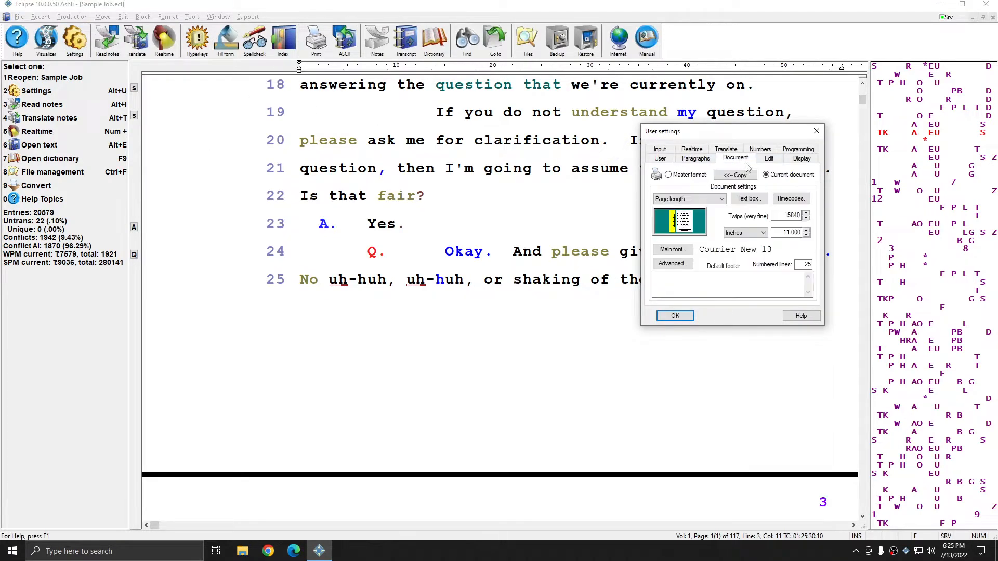
{"action": "left_click", "coordinate": [751, 295]}
{"action": "left_click", "coordinate": [690, 177]}
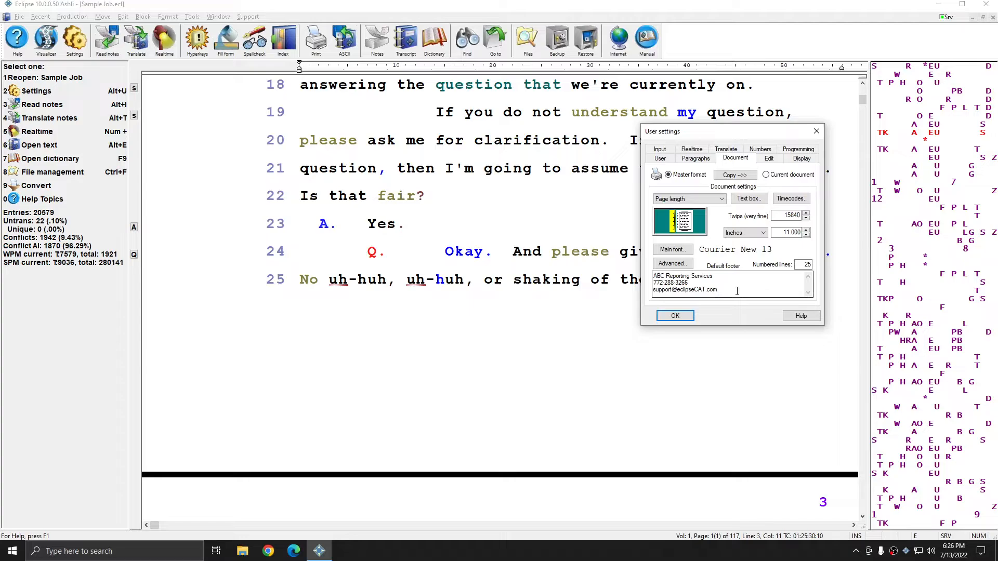
{"action": "left_click_drag", "start_coordinate": [737, 291], "coordinate": [654, 274]}
{"action": "left_click", "coordinate": [757, 296]}
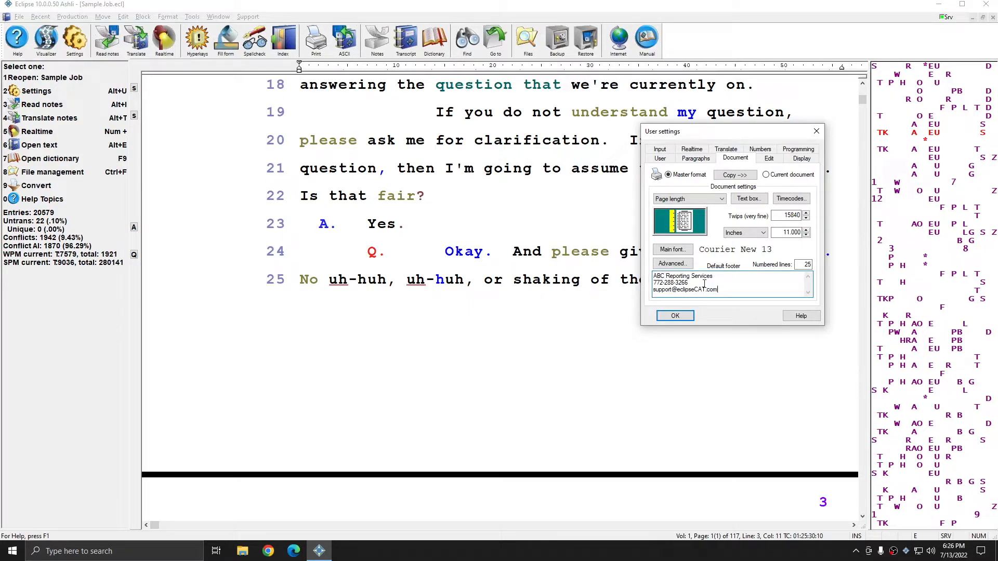
{"action": "left_click_drag", "start_coordinate": [706, 287], "coordinate": [654, 274]}
{"action": "right_click", "coordinate": [687, 285]}
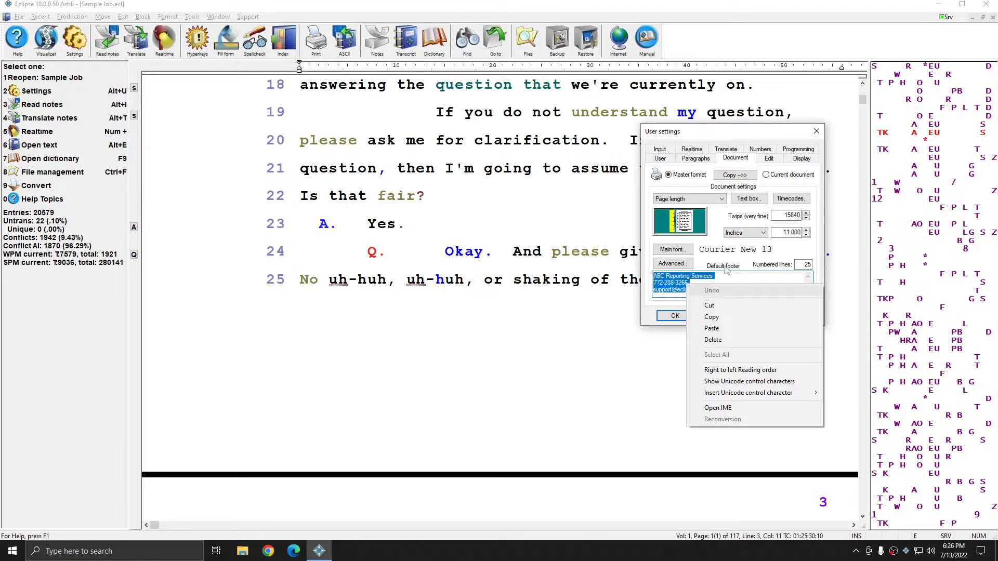
{"action": "left_click", "coordinate": [782, 268]}
{"action": "left_click", "coordinate": [744, 290]}
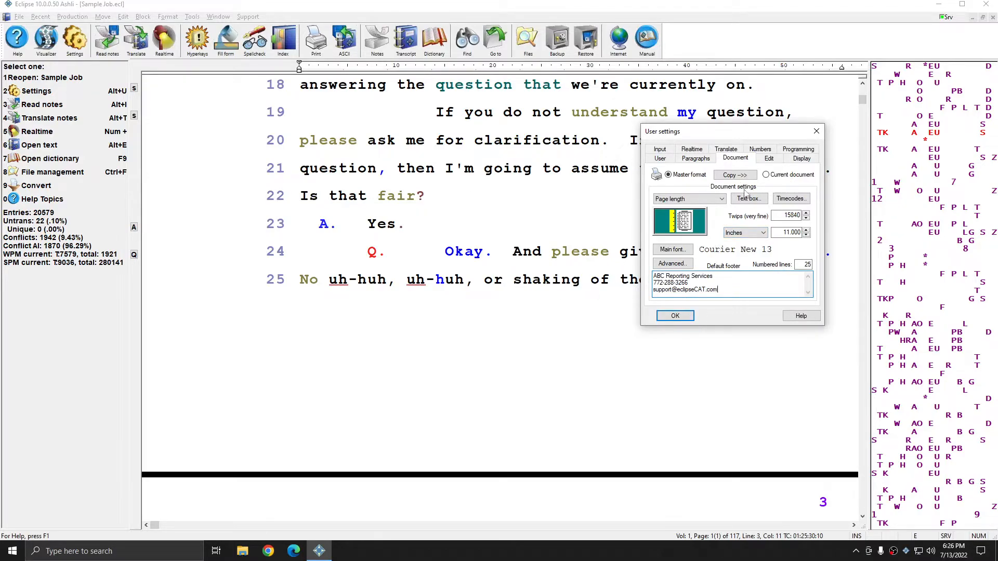
{"action": "left_click", "coordinate": [735, 174]}
{"action": "left_click", "coordinate": [714, 306]}
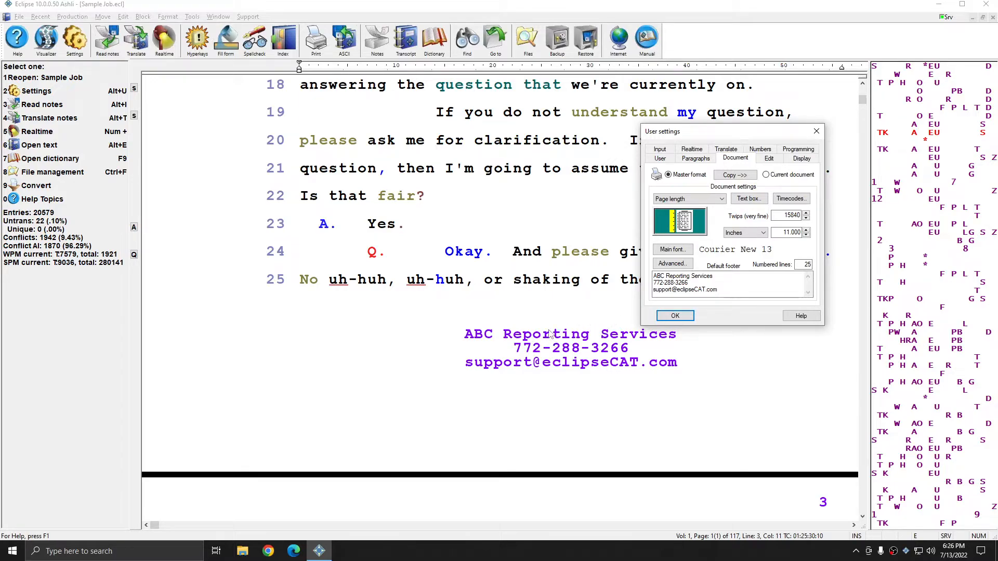
Step: Copy the master Footer paragraph format, with right margin 43, into Sample Job and apply it
{"action": "left_click", "coordinate": [691, 159]}
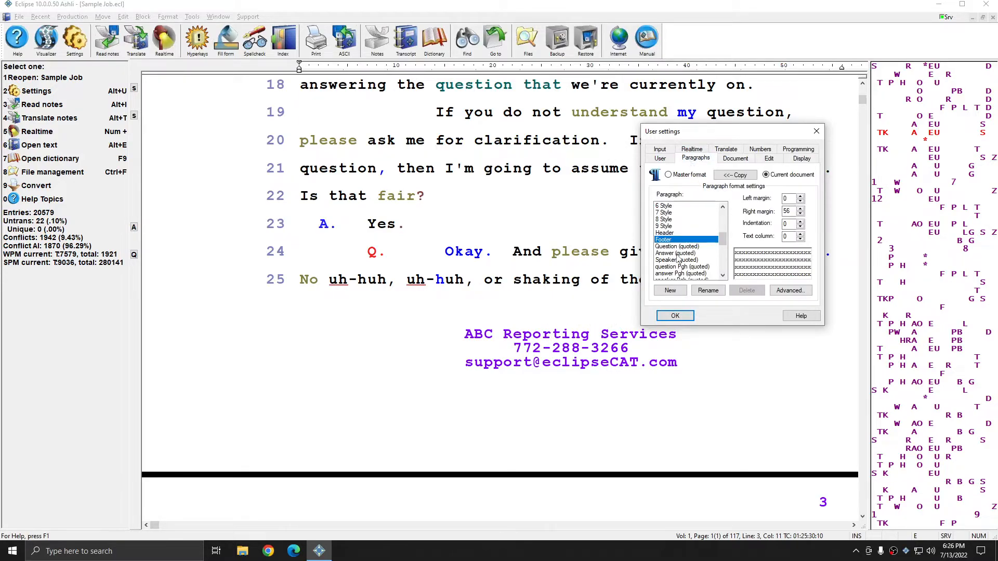
{"action": "double_click", "coordinate": [787, 212]}
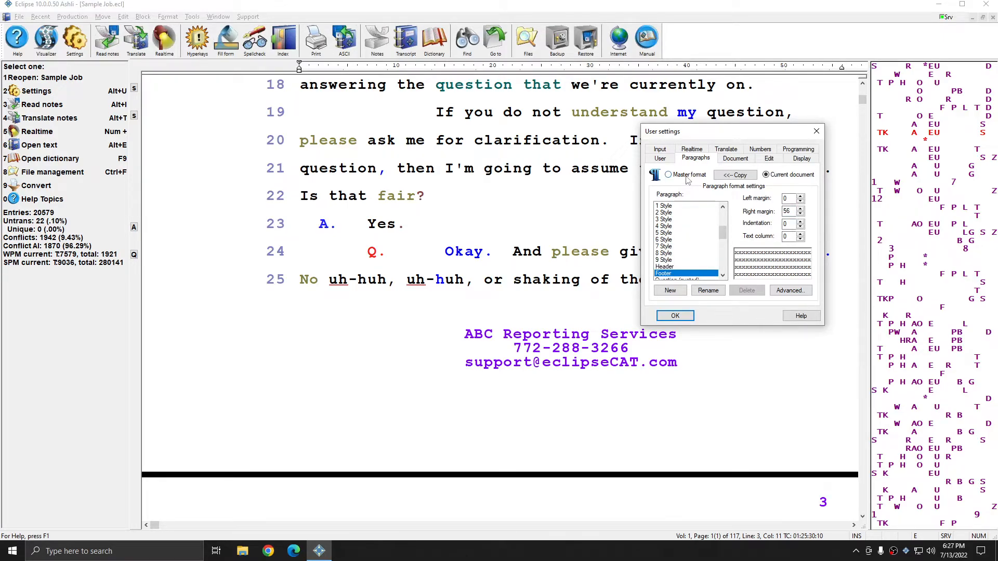
{"action": "left_click", "coordinate": [686, 177]}
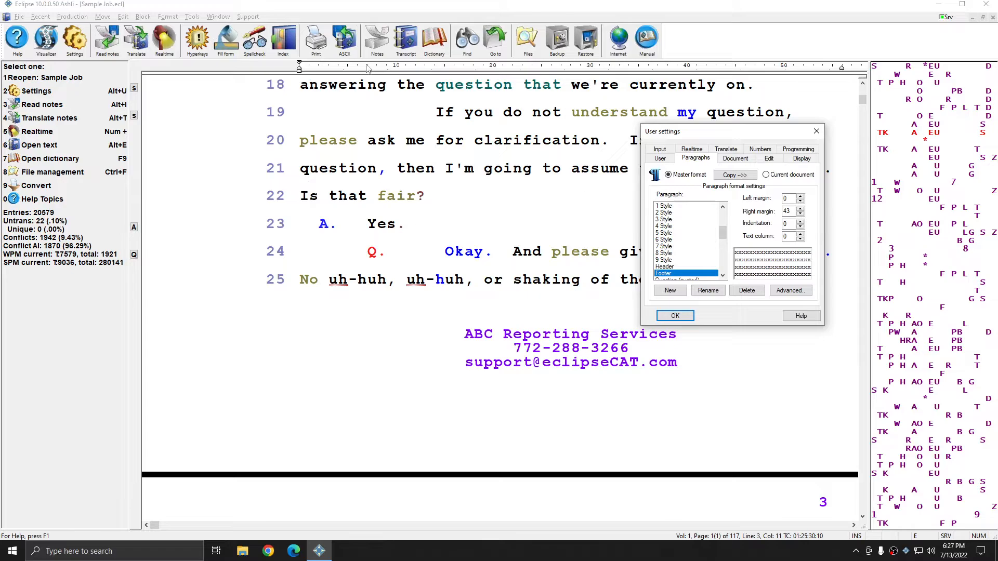
{"action": "left_click", "coordinate": [734, 176]}
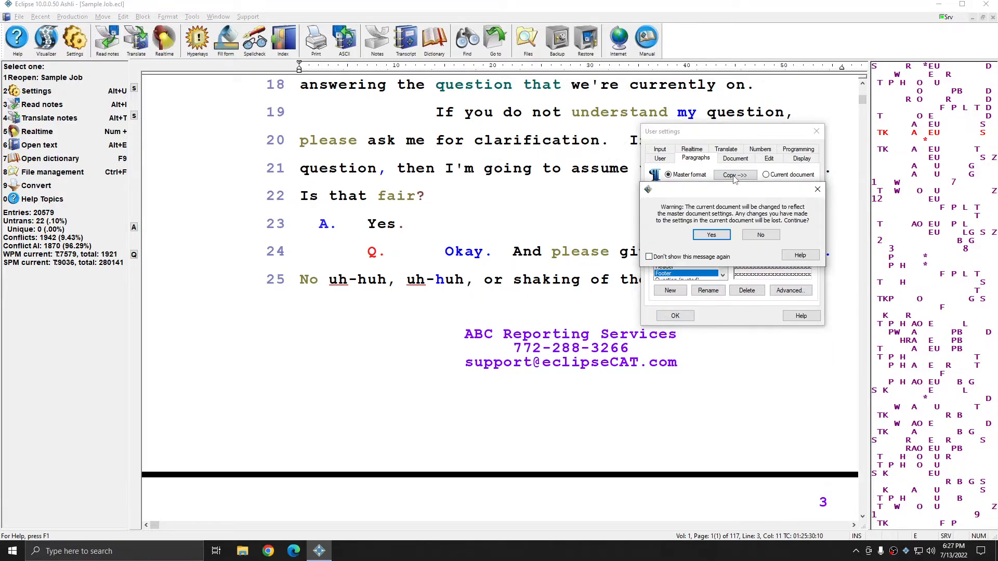
{"action": "left_click", "coordinate": [710, 236]}
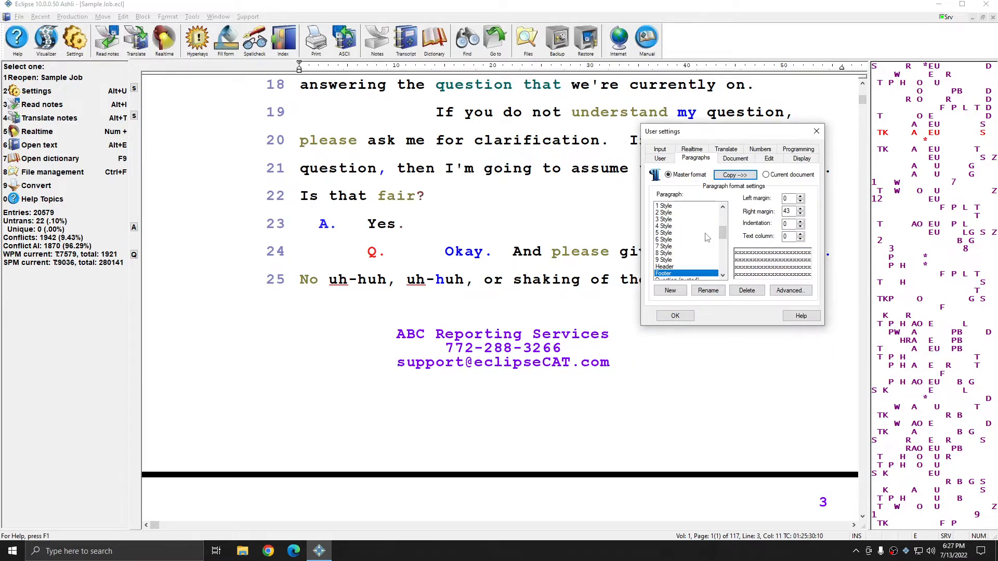
{"action": "left_click", "coordinate": [674, 317]}
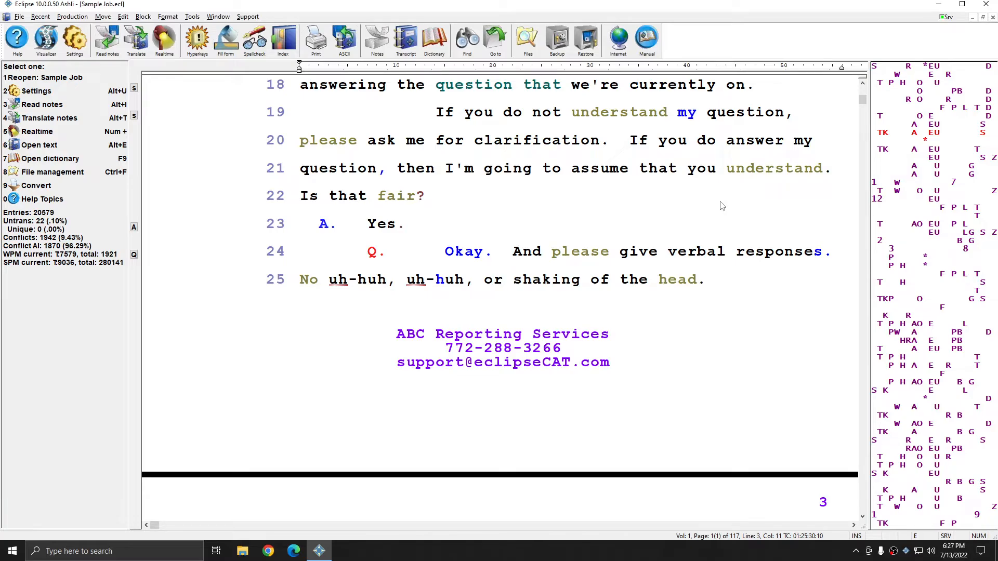